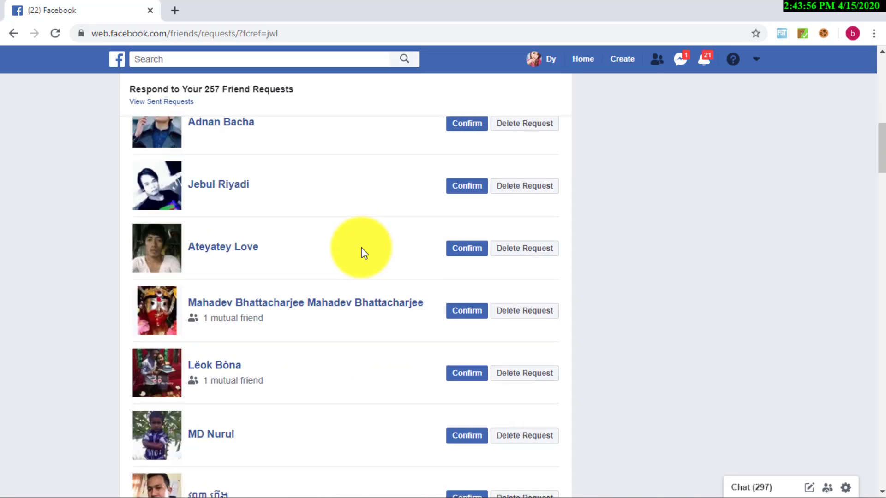
- Accept all pending friend requests at once with the Toolkit extension's Accept / Reject All Friend Requests tool, and close the tool
scroll(361, 248, down, 20)
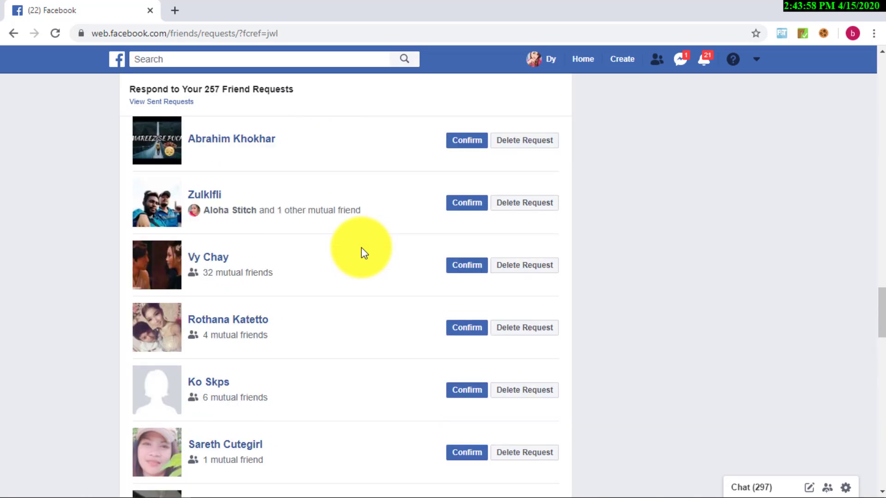
key(Home)
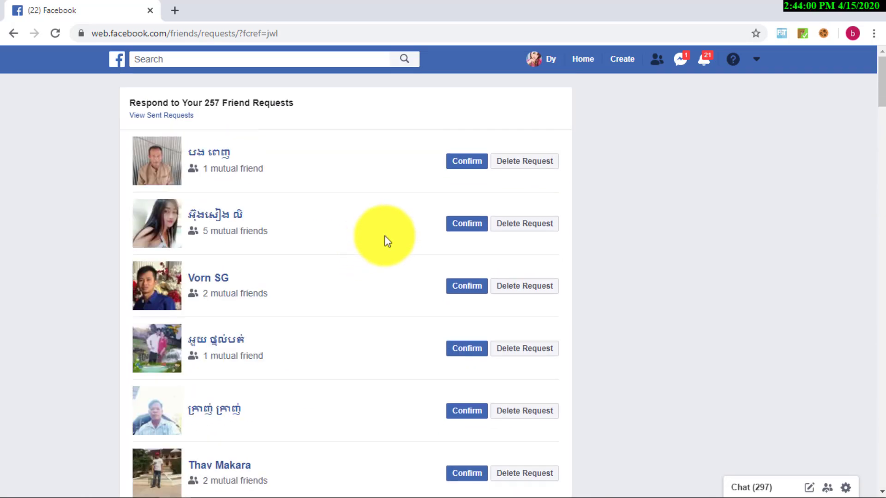
click(779, 36)
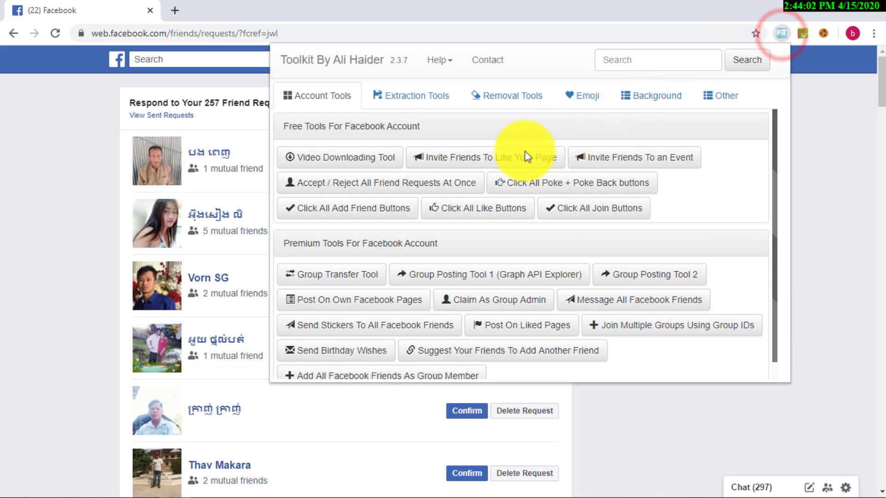
click(369, 187)
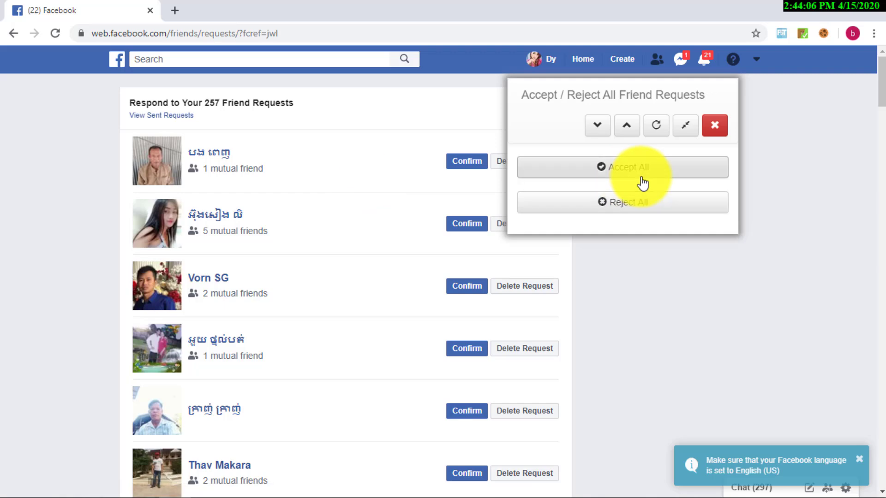
click(642, 183)
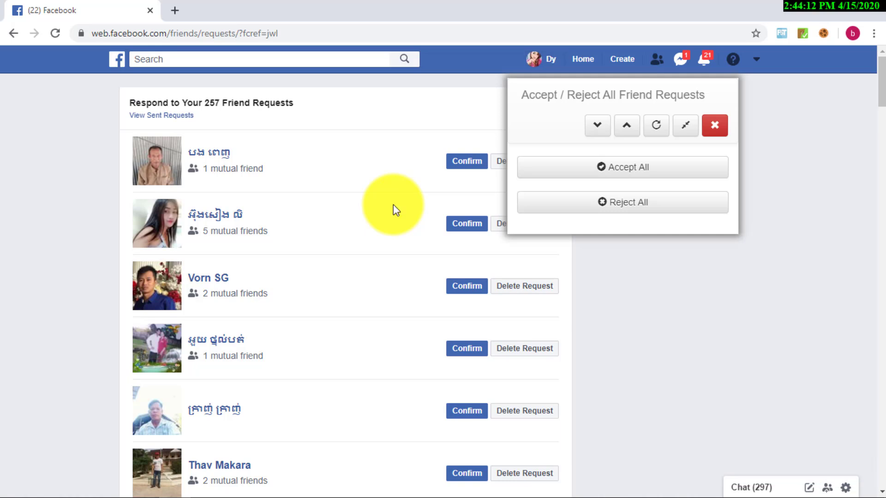
click(606, 168)
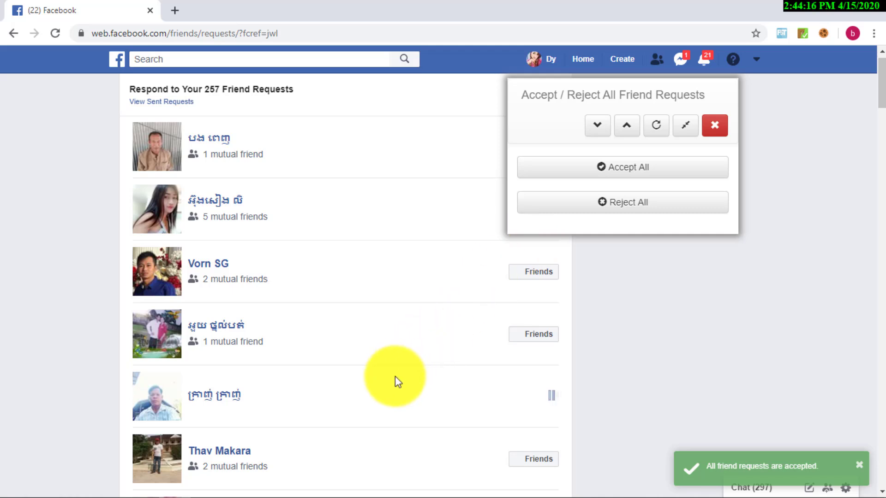
scroll(393, 379, down, 5)
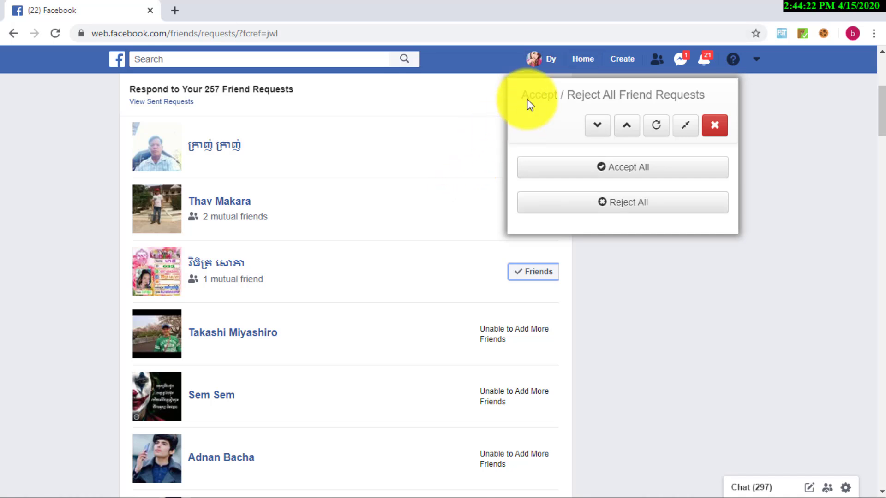
click(715, 126)
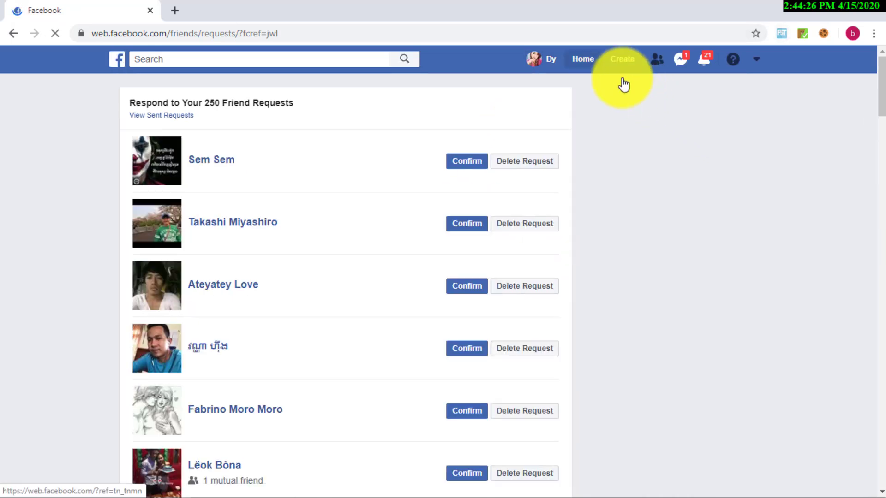
- Open the friend requests page and look through the People You May Know suggestions
click(580, 58)
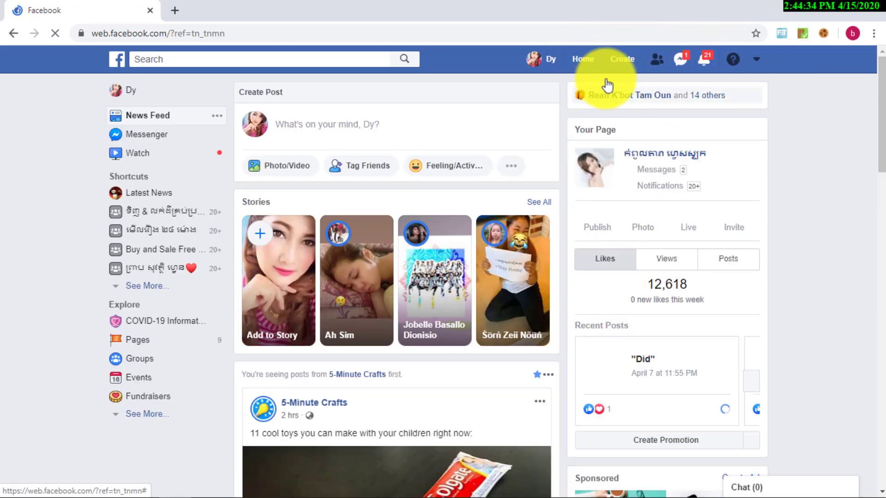
click(657, 59)
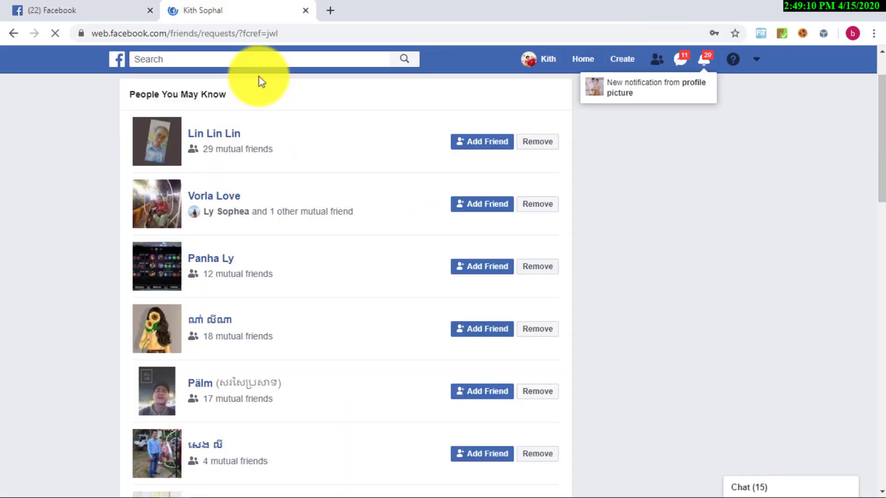
click(278, 82)
scroll(390, 104, down, 11)
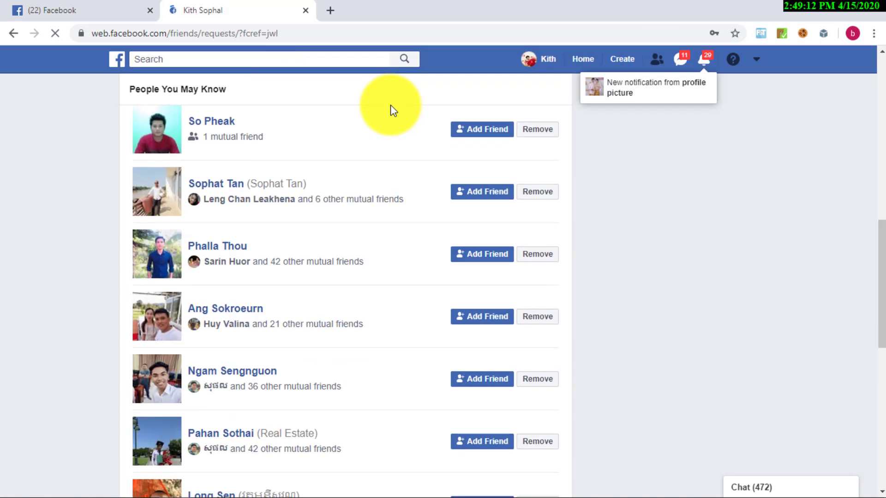
scroll(331, 241, down, 17)
scroll(331, 241, up, 14)
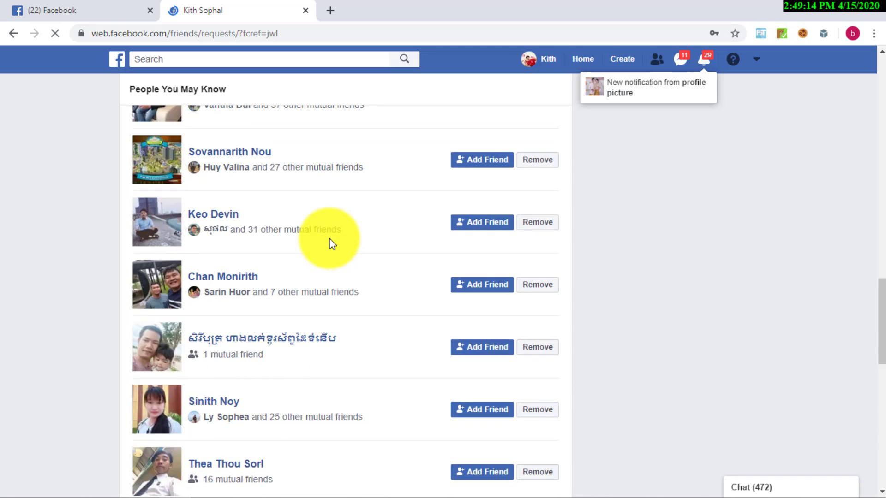
scroll(330, 244, up, 15)
scroll(341, 240, down, 1)
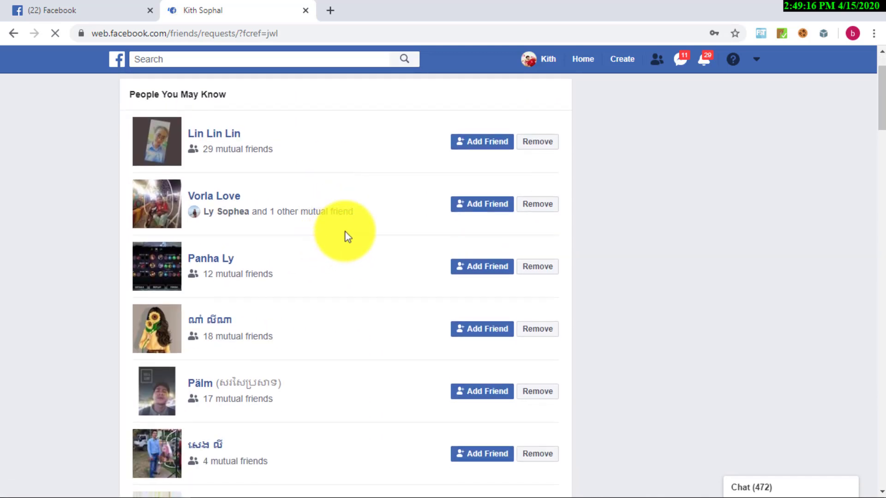
- Send friend requests to the suggested people with the Toolkit's Click All Add Friend Buttons tool, and close the tool
click(765, 34)
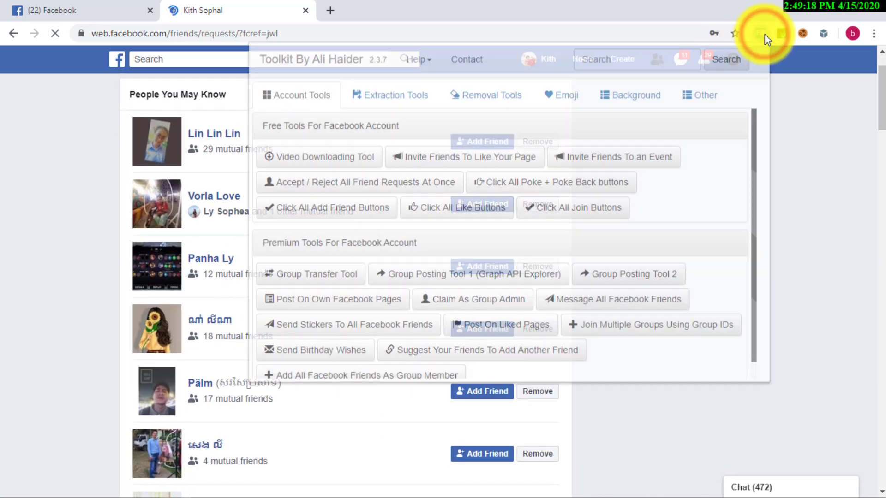
click(369, 206)
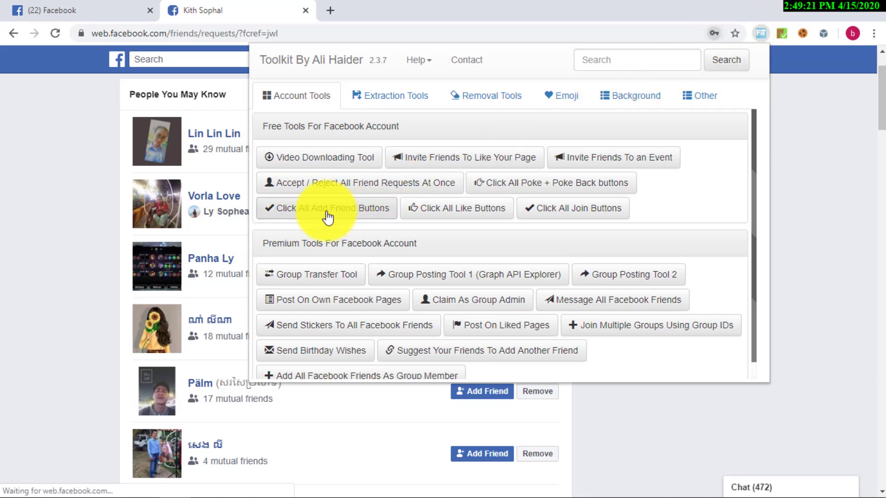
click(646, 246)
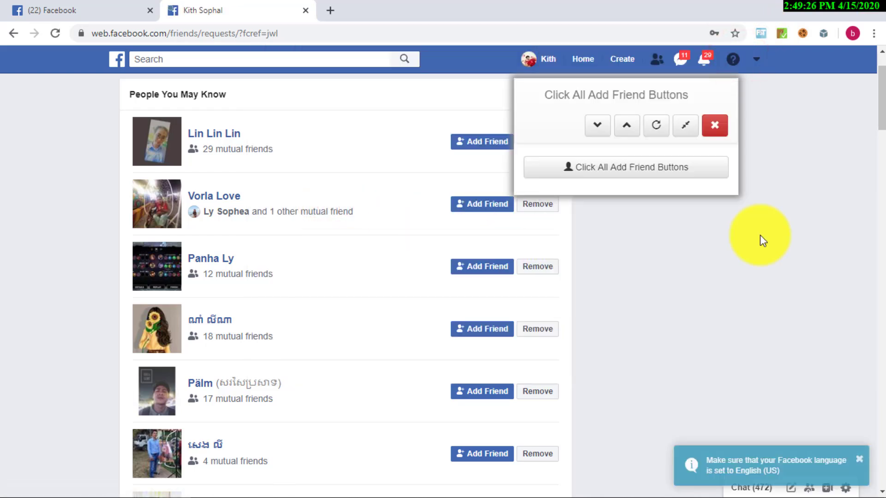
click(648, 176)
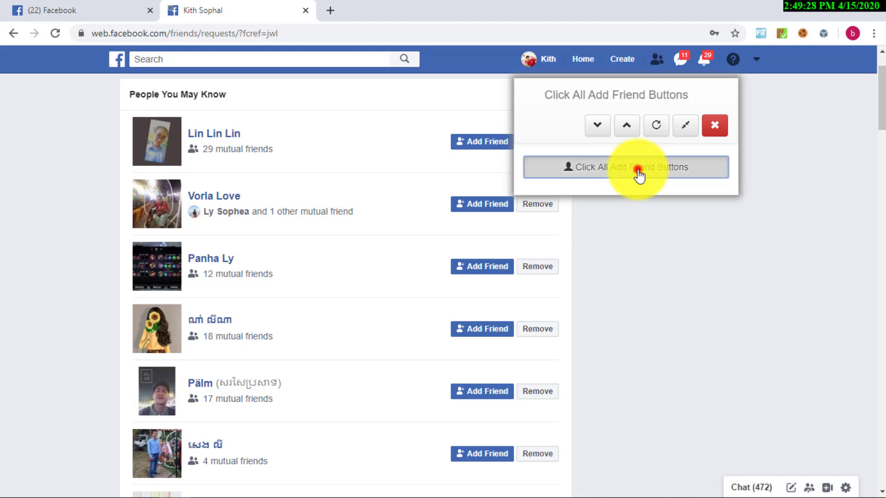
click(477, 207)
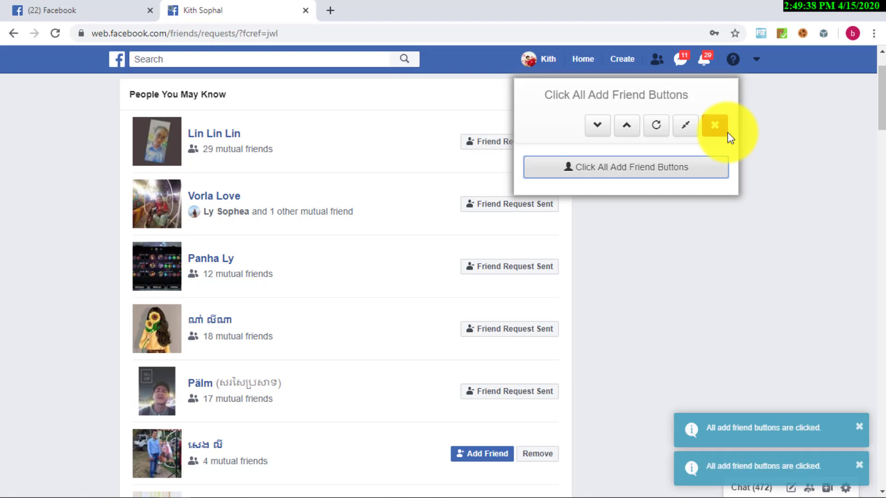
click(716, 125)
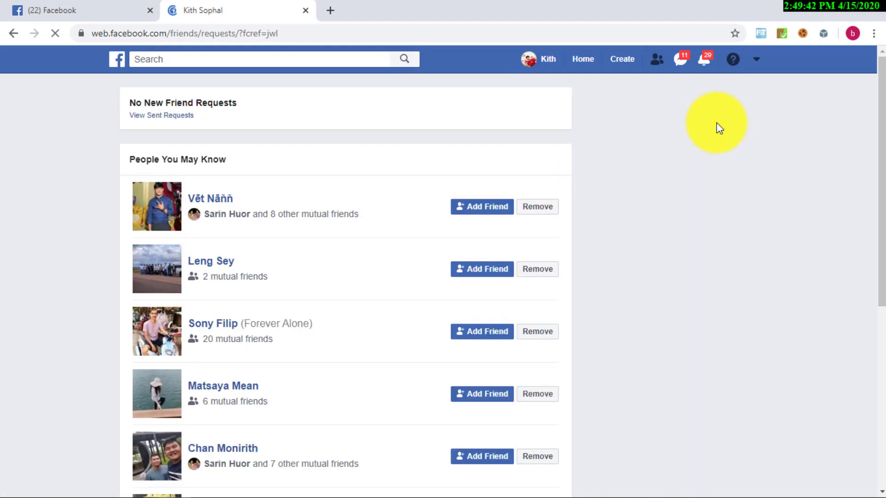
- Return to the home feed and open the Toolkit's premium Extract Public Phone Numbers Of Friends extraction tool
click(586, 69)
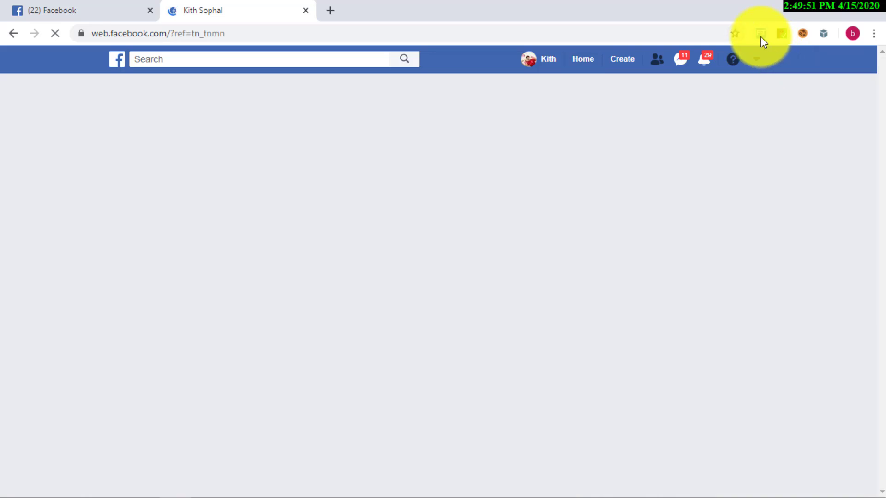
click(760, 37)
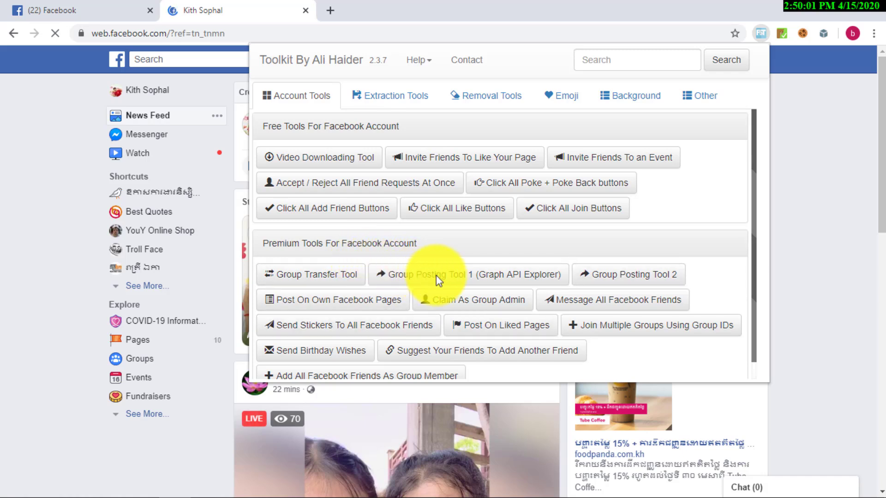
scroll(454, 286, down, 1)
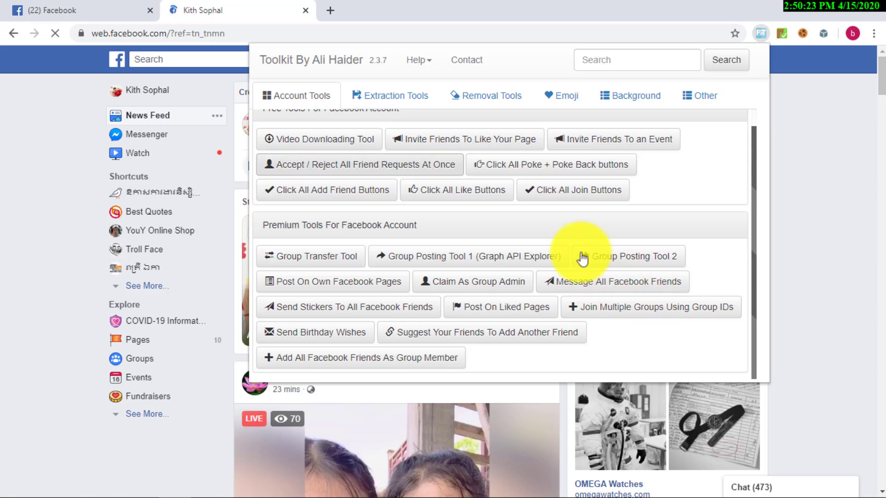
click(407, 99)
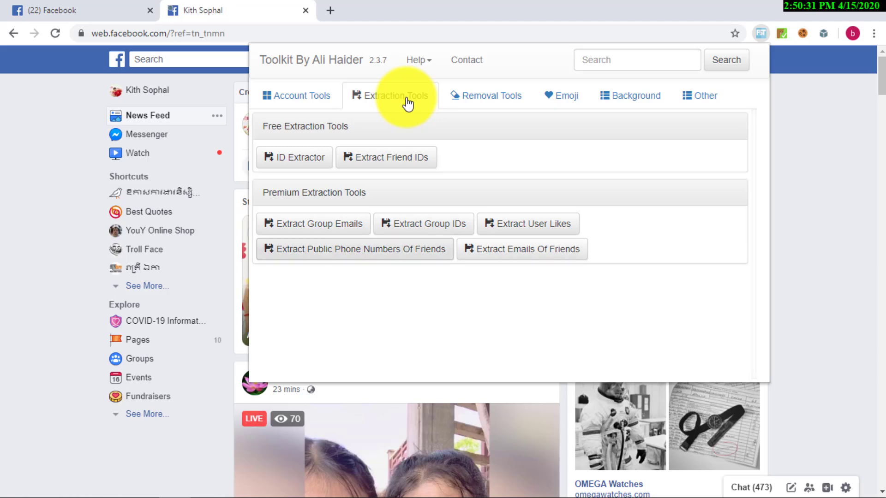
click(419, 257)
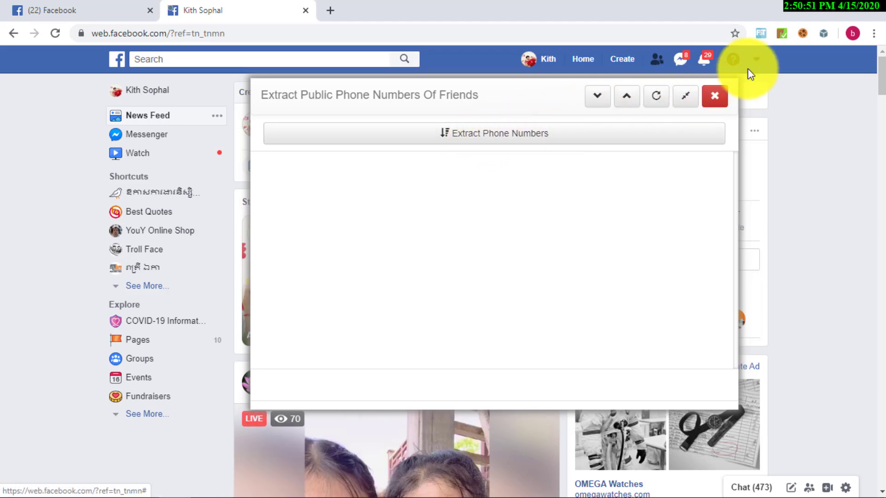
- Switch back to the first account's Facebook page
click(56, 10)
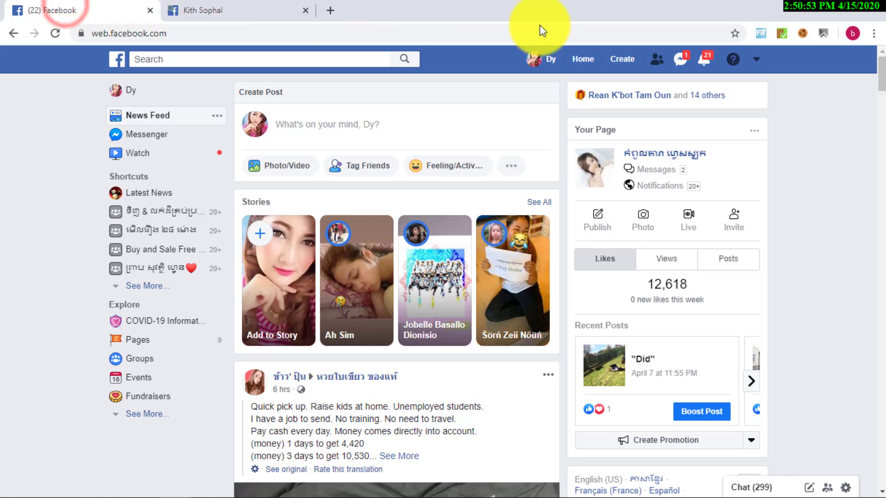
click(803, 35)
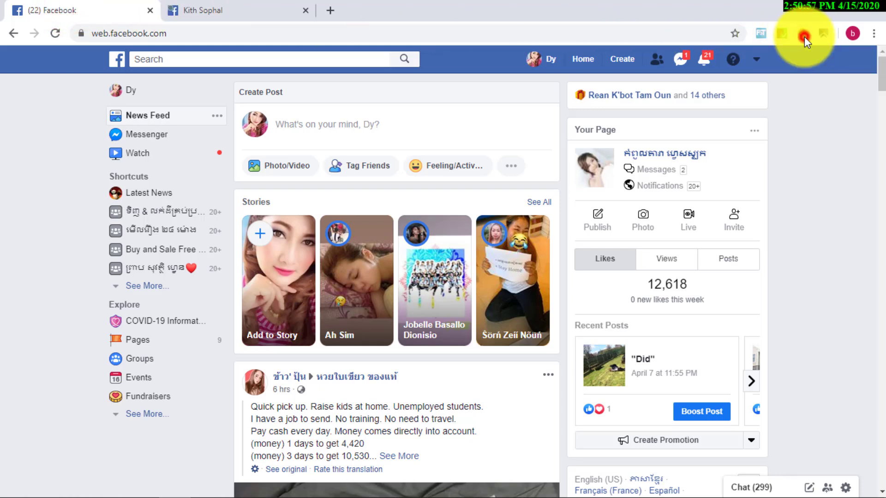
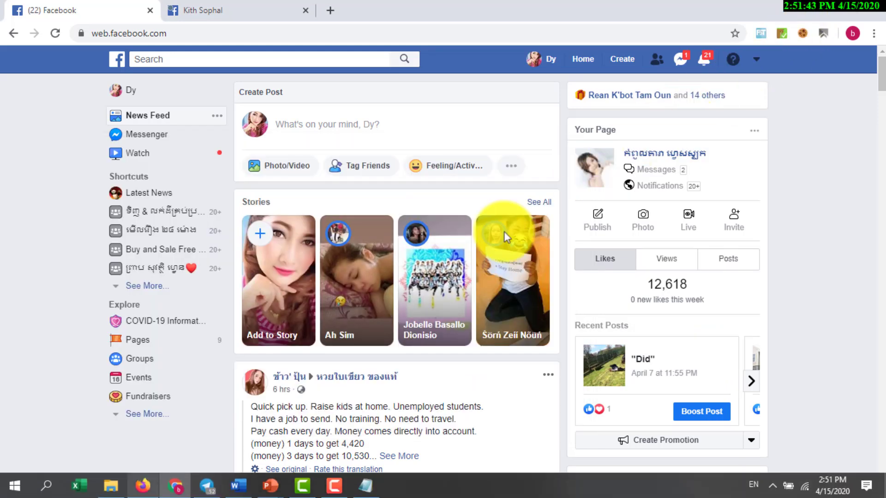
- Switch to File Explorer and launch Facebook Automation.exe from the FacebookAutomation (1) folder inside FBNew
click(113, 478)
click(278, 42)
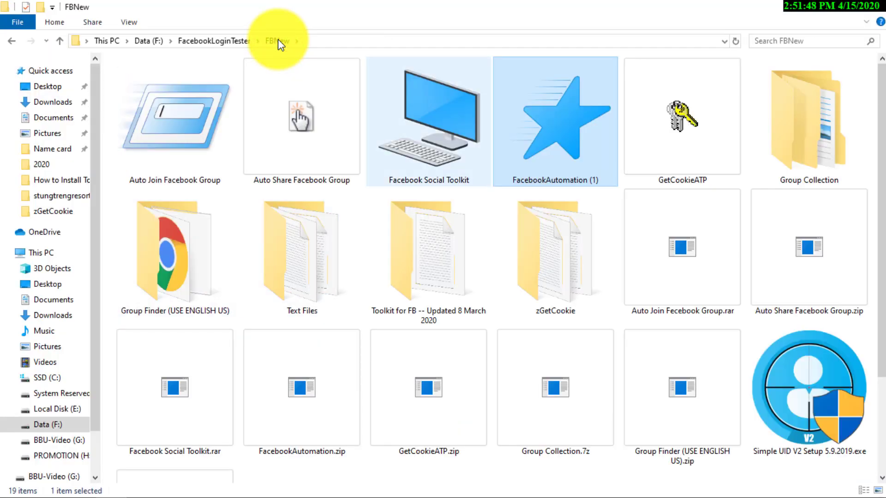
scroll(280, 60, down, 1)
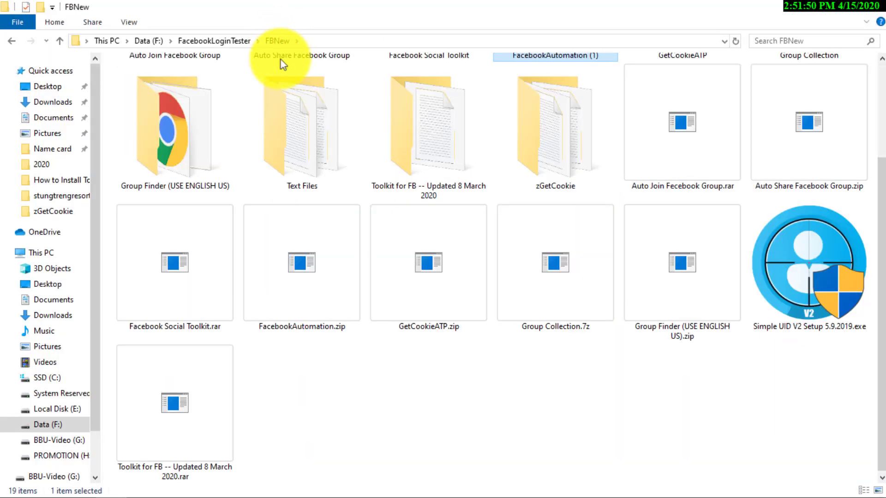
click(307, 283)
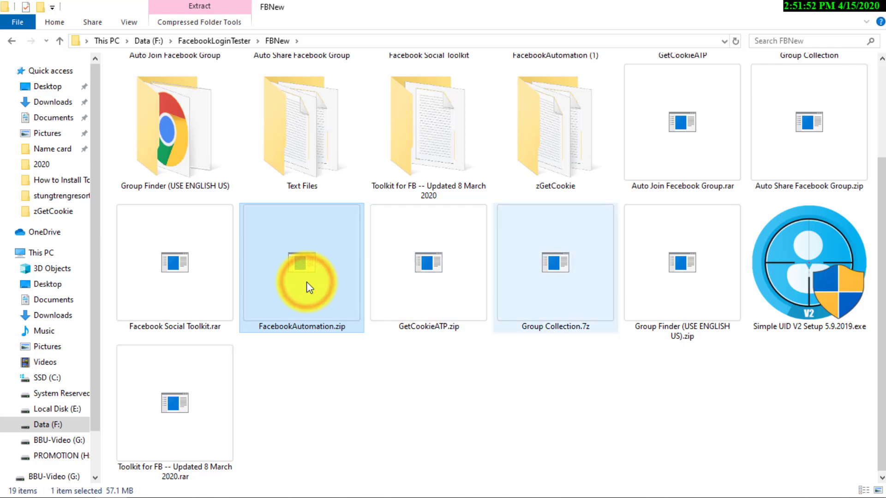
scroll(304, 281, up, 1)
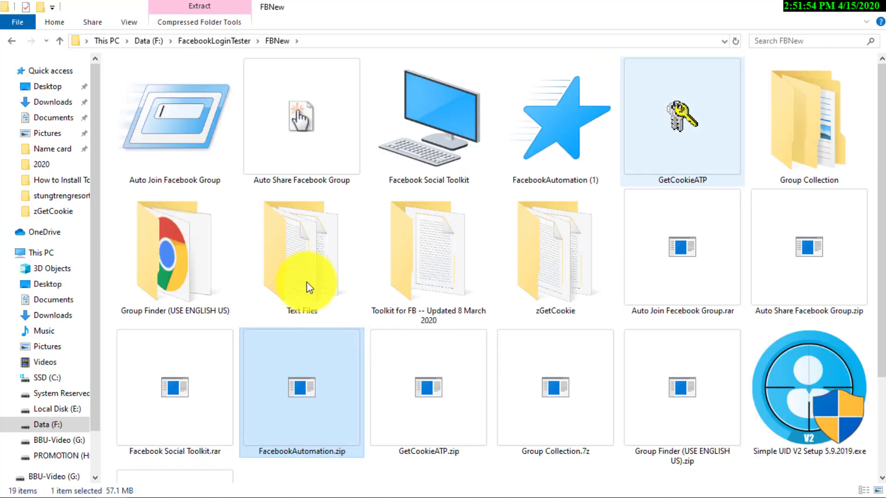
double_click(566, 131)
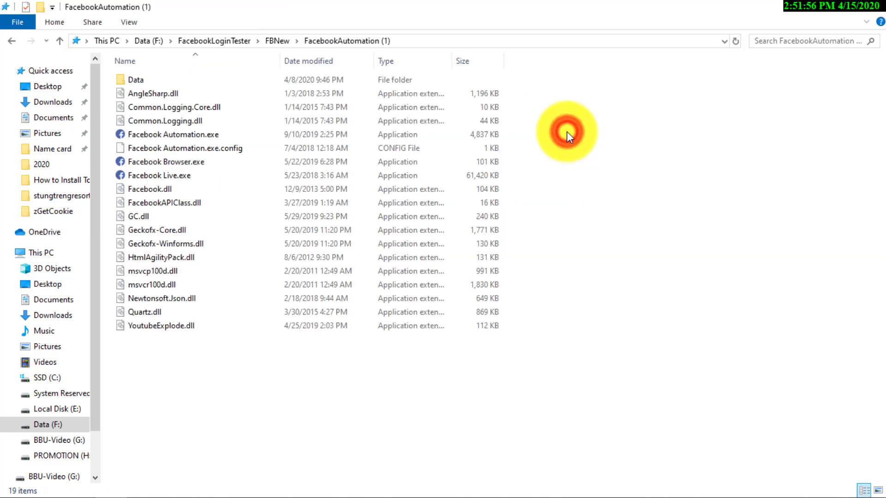
click(187, 135)
double_click(172, 137)
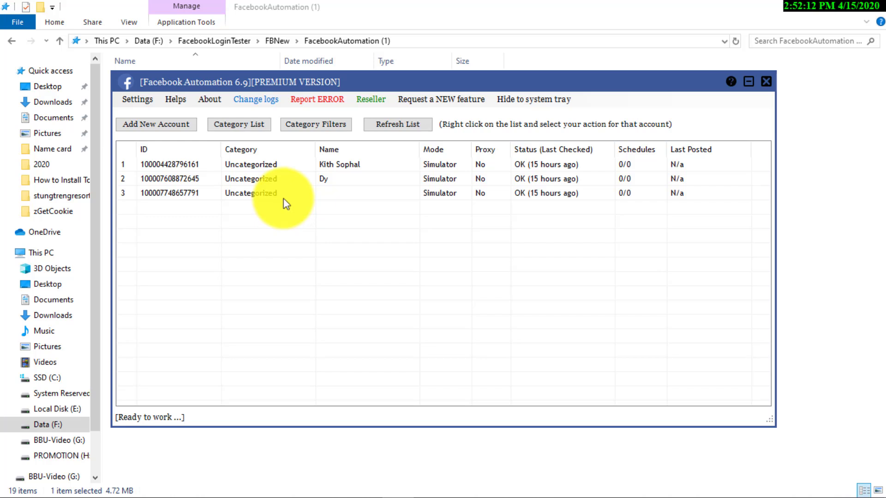
- Select the third account and refresh the account list in Facebook Automation
click(286, 190)
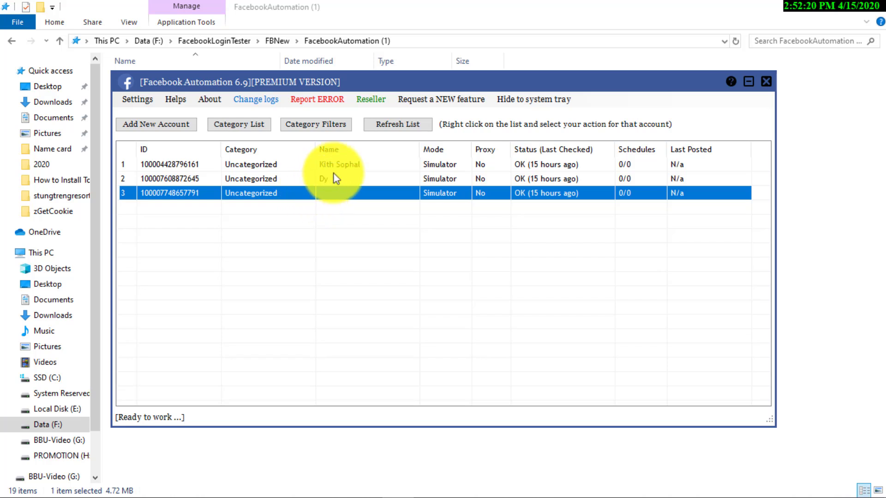
click(398, 124)
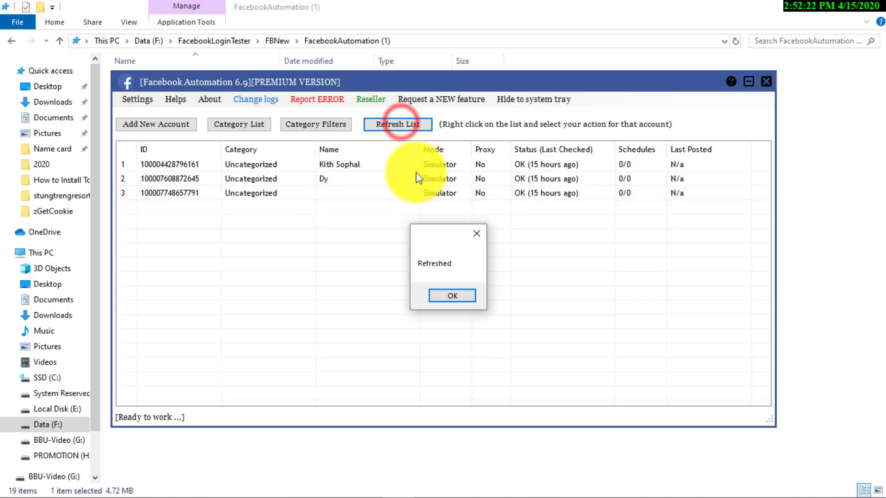
- Dismiss the refresh notice and start adding a new account in Simulator Browser with Cookies posting mode
click(452, 296)
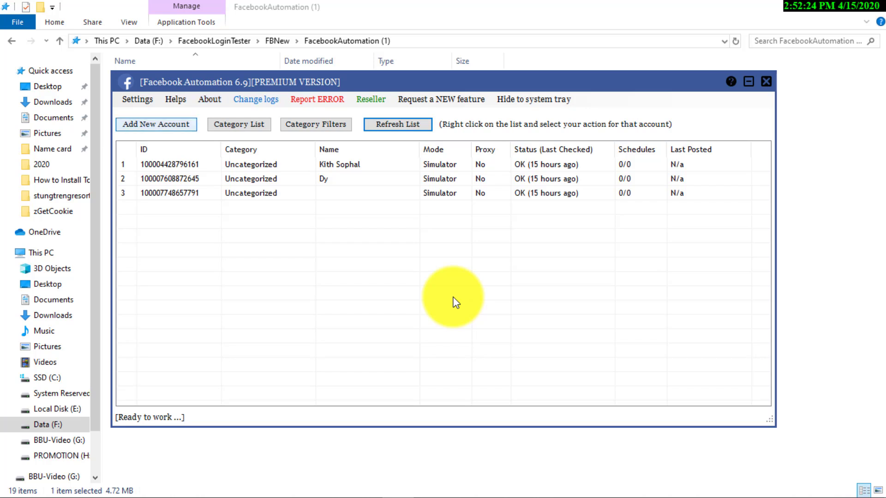
click(160, 129)
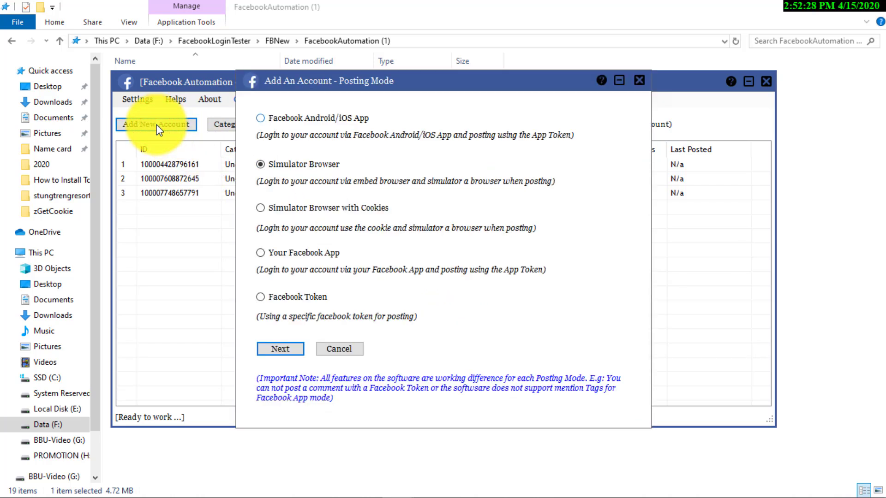
click(286, 213)
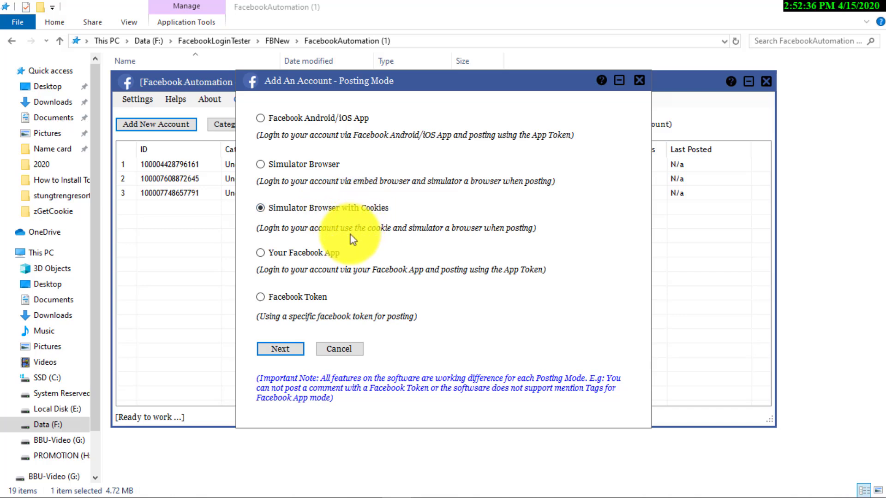
click(290, 348)
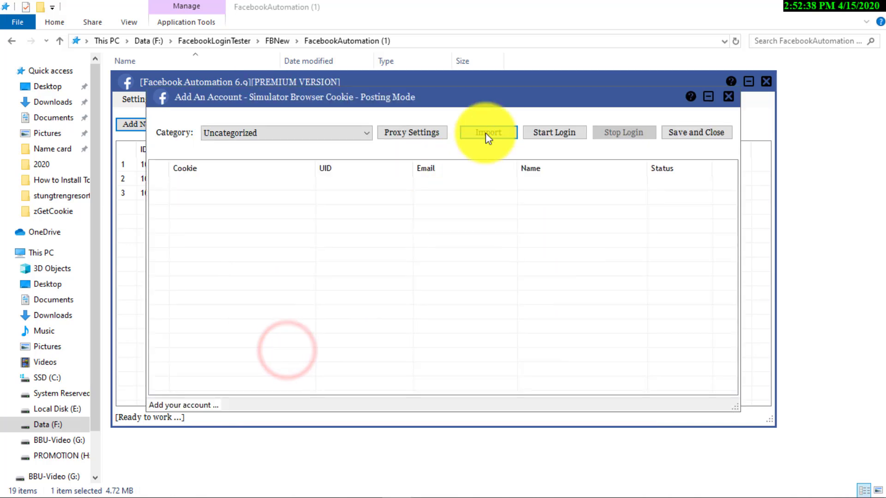
- Import the second account's cookie text file from the Documents folder and select the imported entry
click(486, 133)
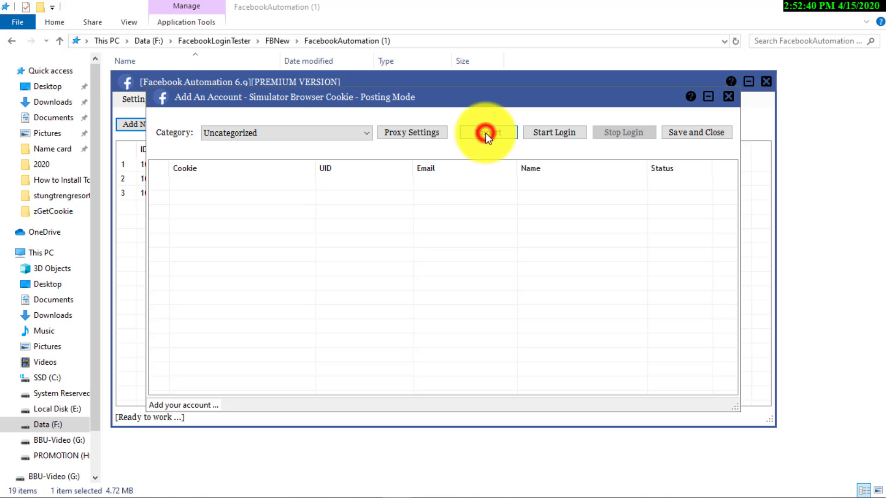
click(297, 189)
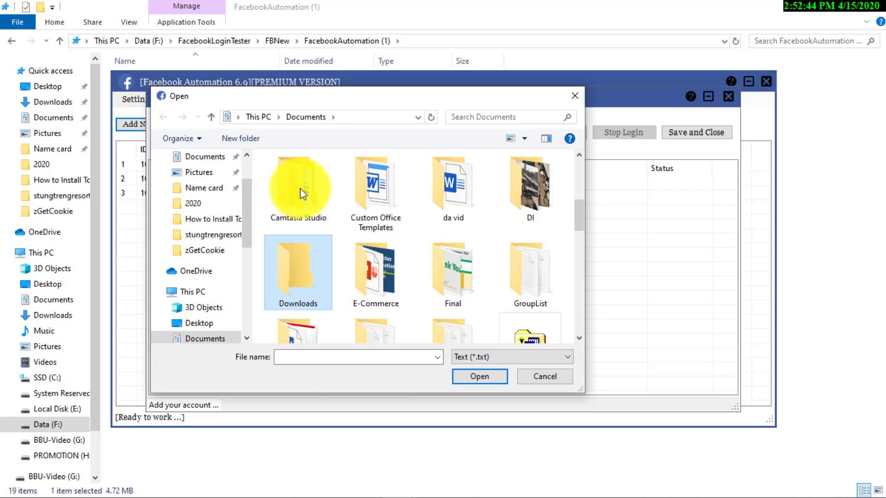
scroll(300, 188, down, 5)
click(375, 184)
click(464, 191)
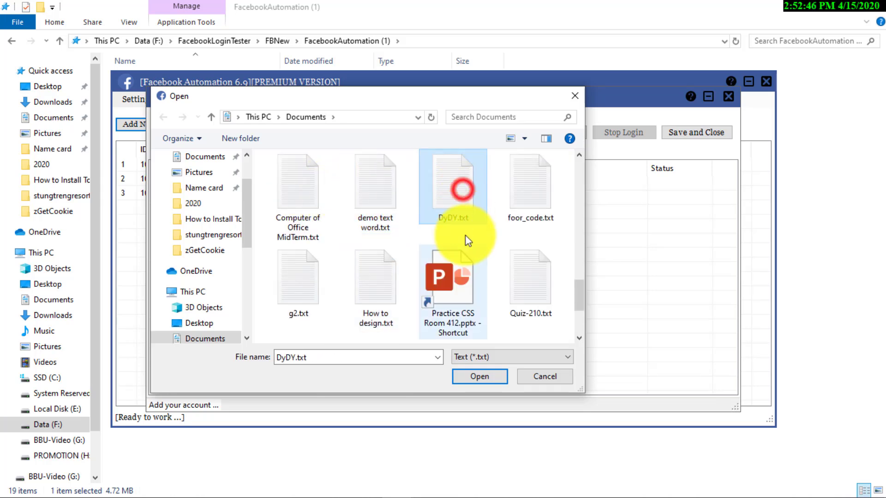
click(478, 379)
click(236, 184)
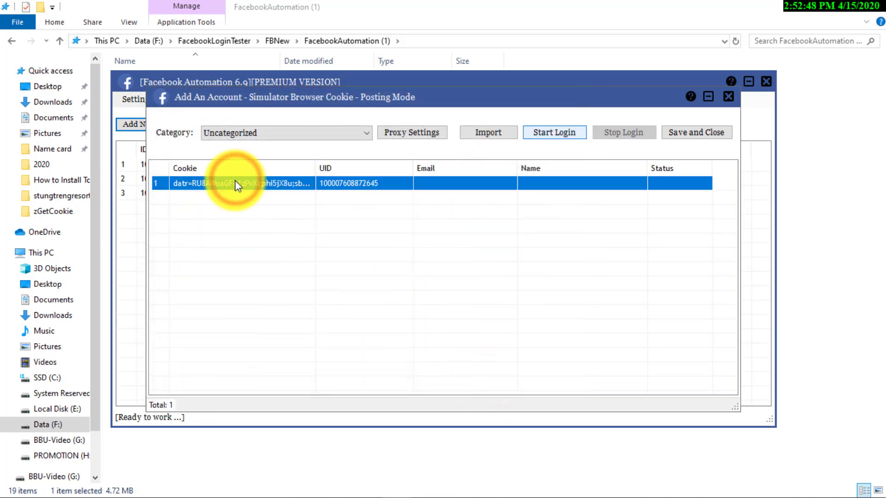
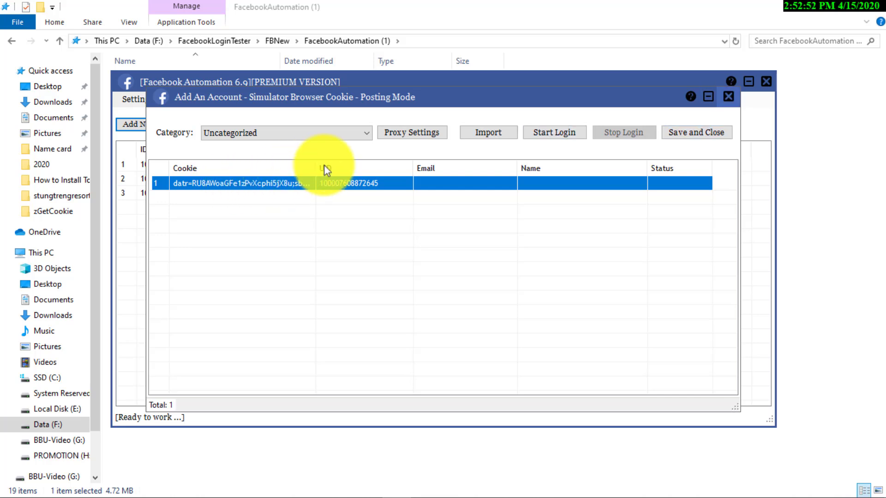
- Close the cookie-based account addition without saving the imported entry
click(729, 97)
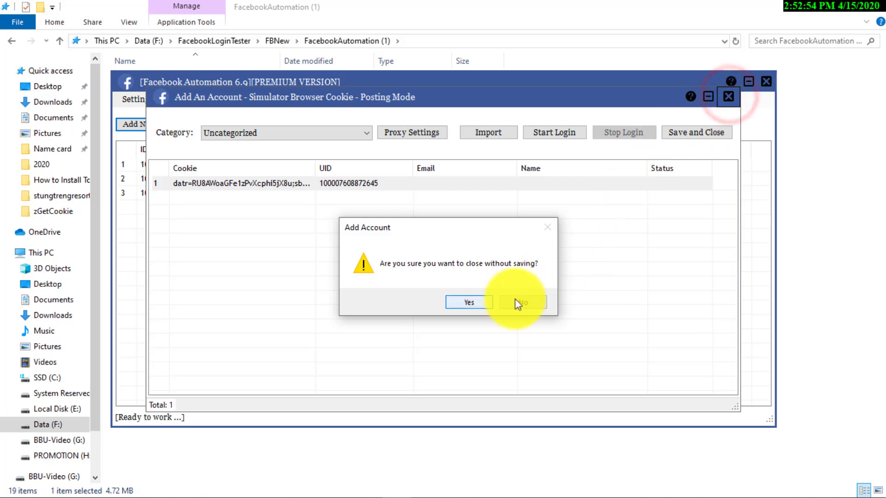
click(514, 301)
click(731, 94)
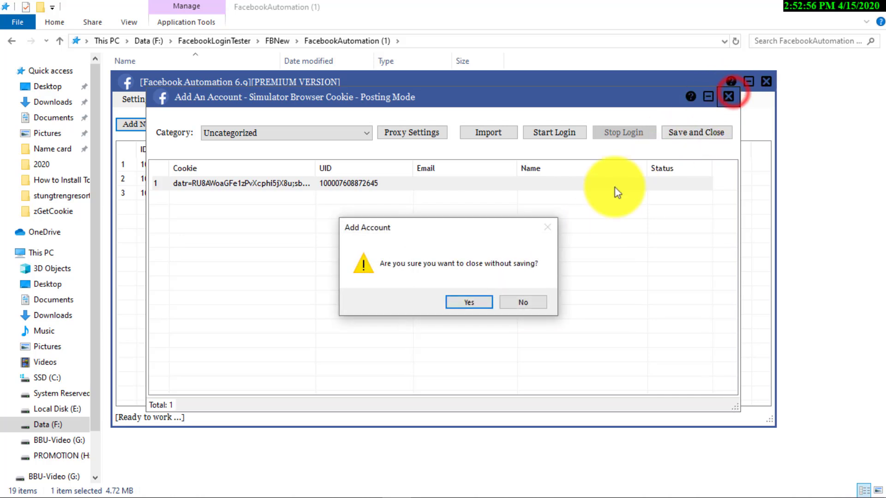
click(471, 302)
- Open Fetch Your Groups List for the second account and fetch its groups
click(260, 177)
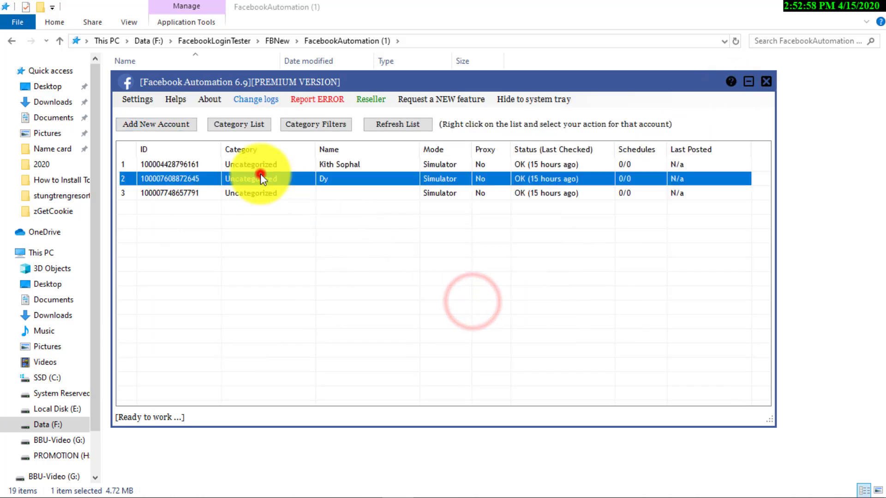
right_click(306, 178)
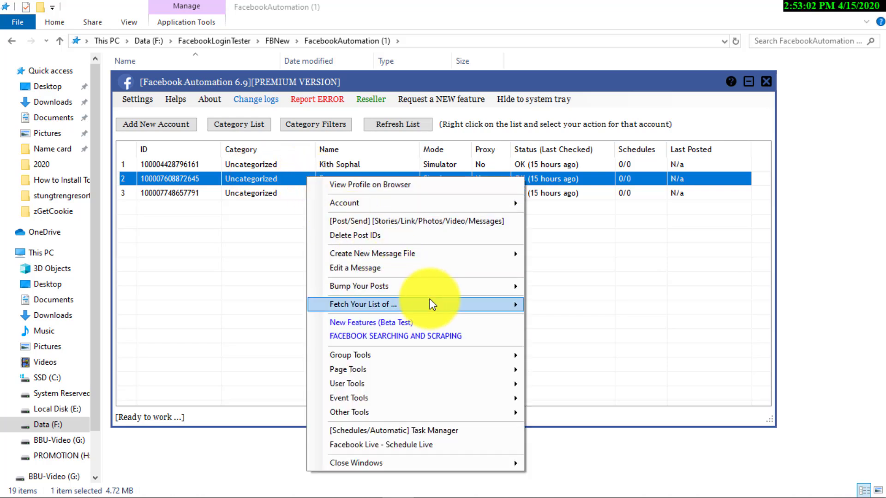
mouse_move(429, 299)
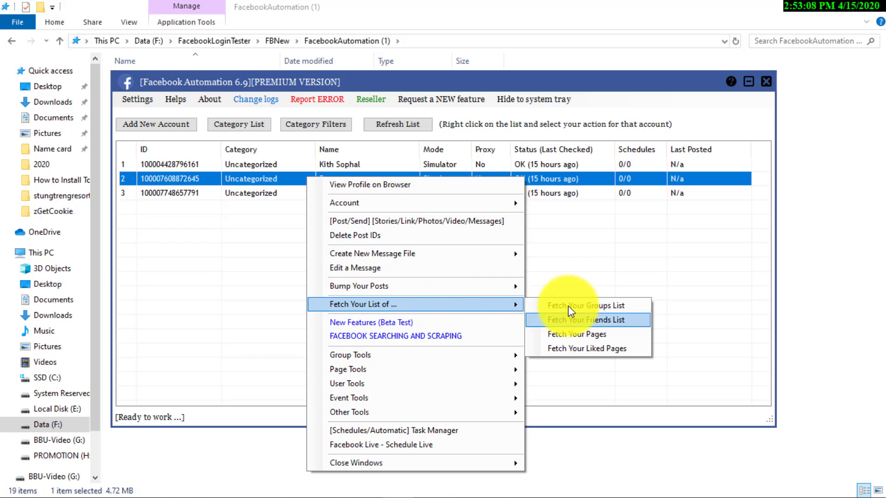
key(Down)
key(Up)
key(Up)
click(604, 305)
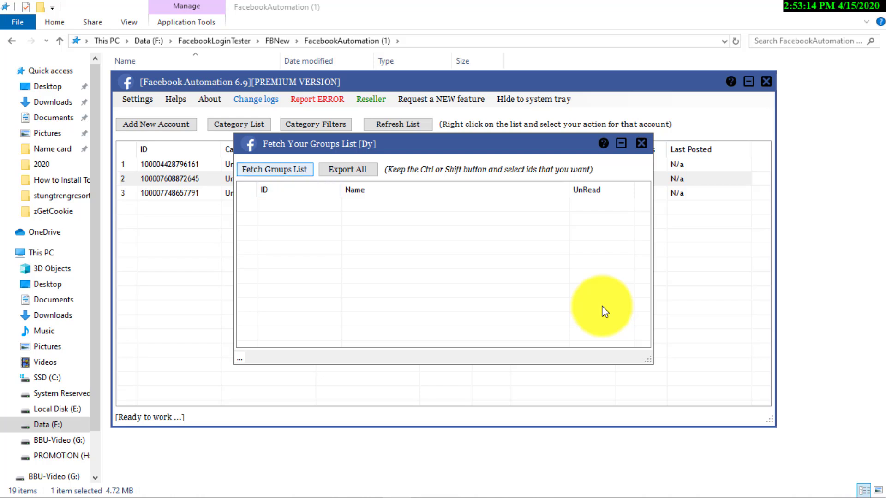
click(275, 169)
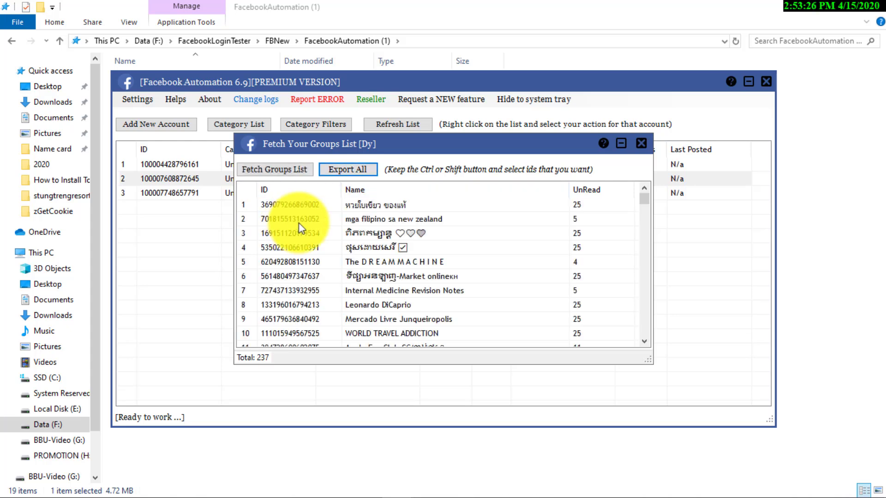
- Examine the IDs, names and unread counts of the fetched groups throughout the list
click(385, 207)
scroll(386, 207, down, 14)
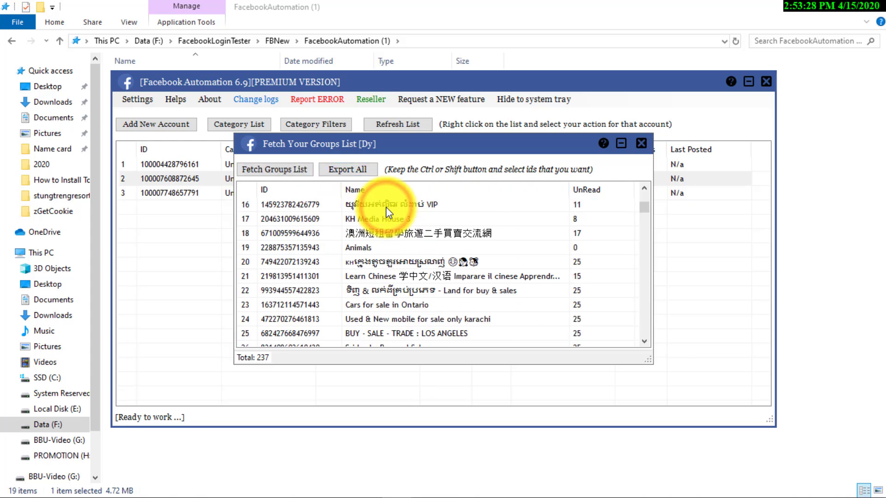
scroll(386, 206, down, 5)
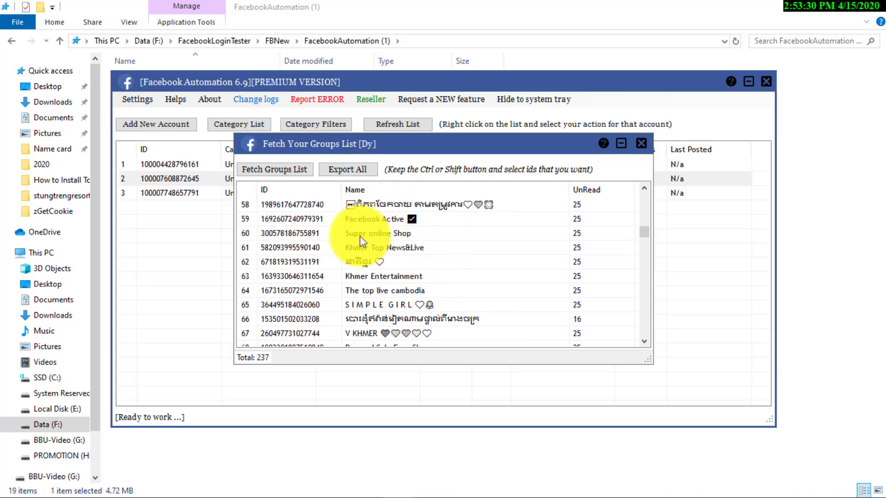
scroll(360, 236, up, 9)
scroll(308, 294, down, 15)
scroll(308, 293, up, 1)
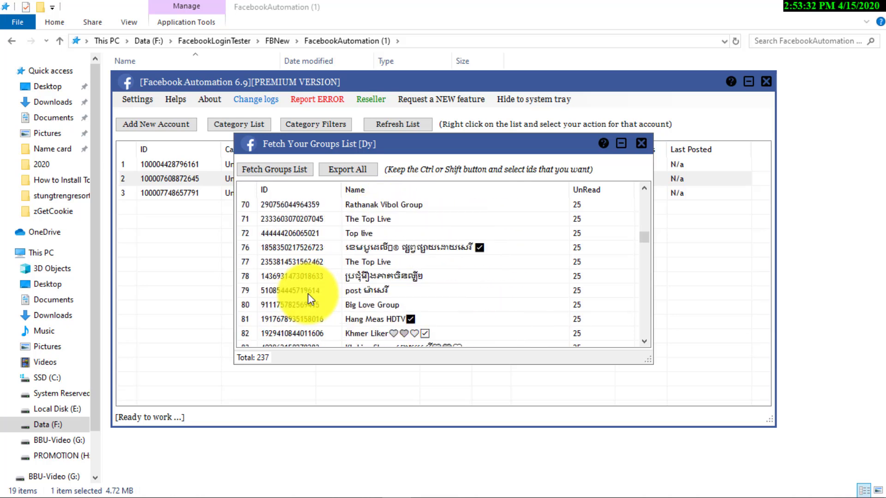
scroll(308, 294, down, 3)
scroll(276, 326, down, 3)
scroll(277, 324, up, 20)
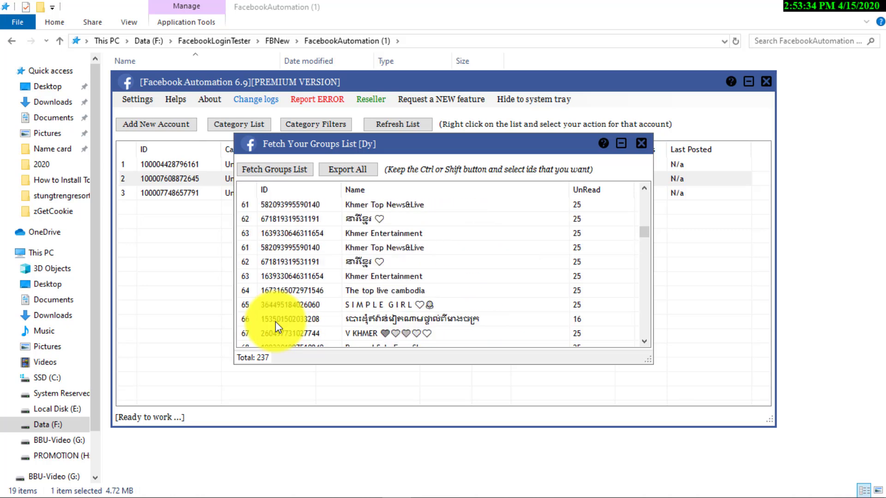
- Open the export of all fetched groups, cancel the save, and close the groups list window
click(345, 170)
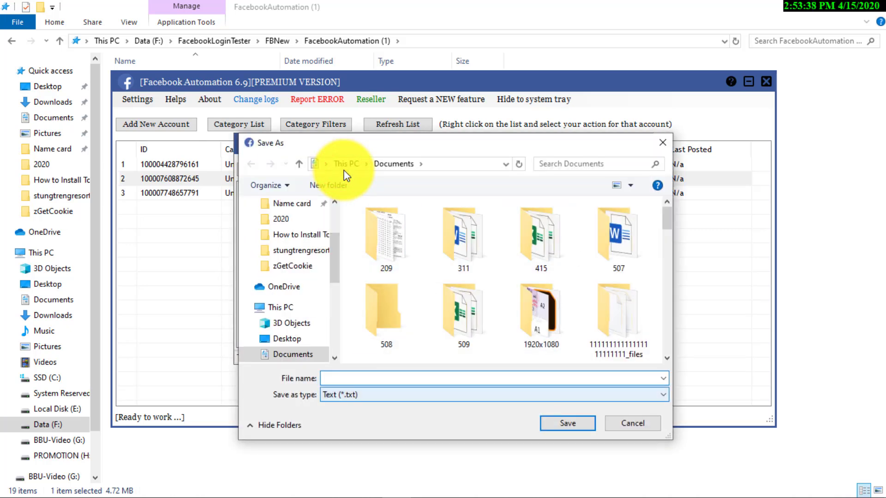
click(632, 423)
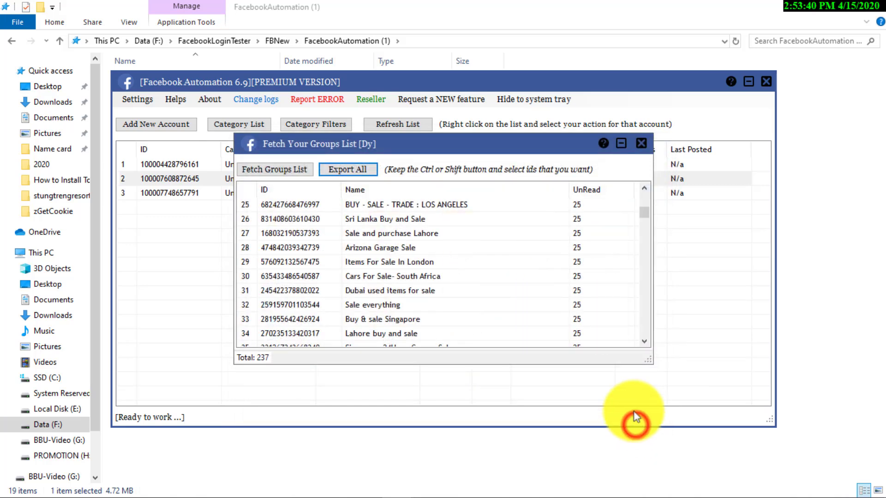
click(641, 144)
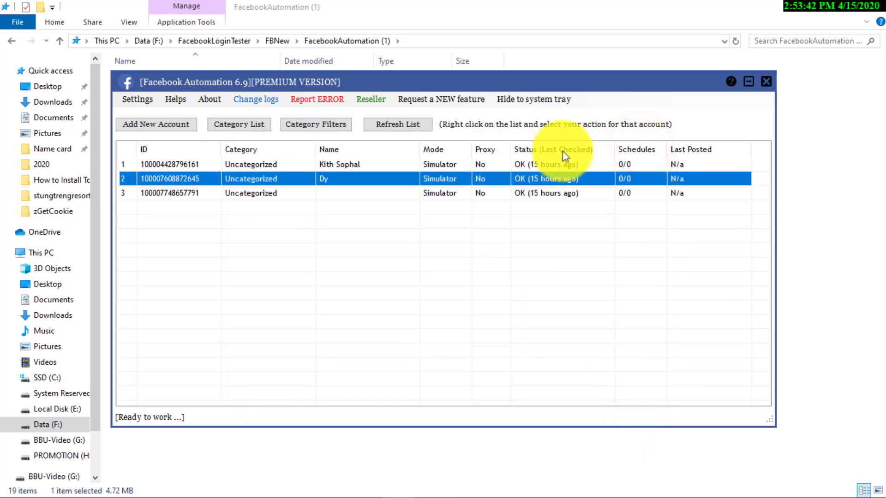
- Open the group tool for searching, checking infos and leaving groups for the second account
right_click(296, 180)
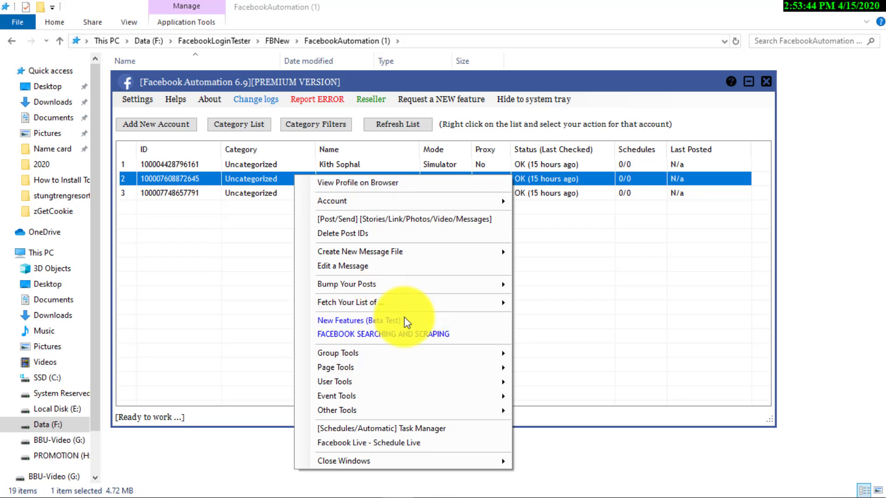
mouse_move(404, 321)
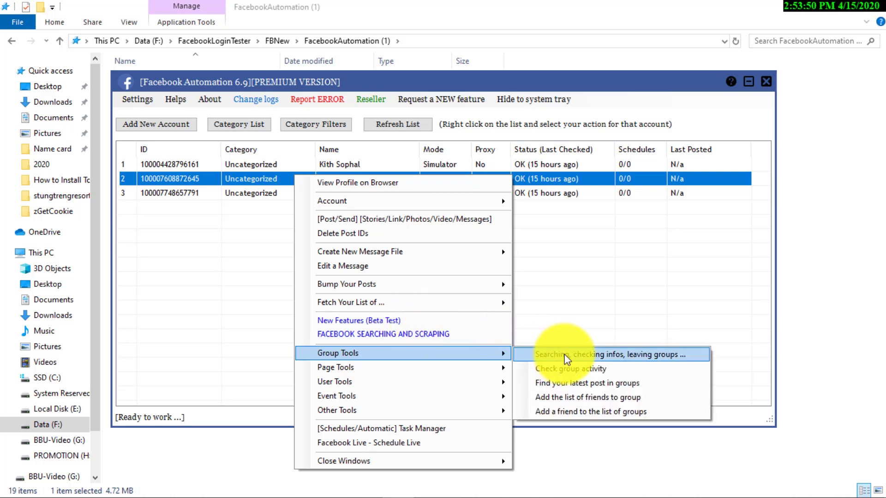
click(616, 363)
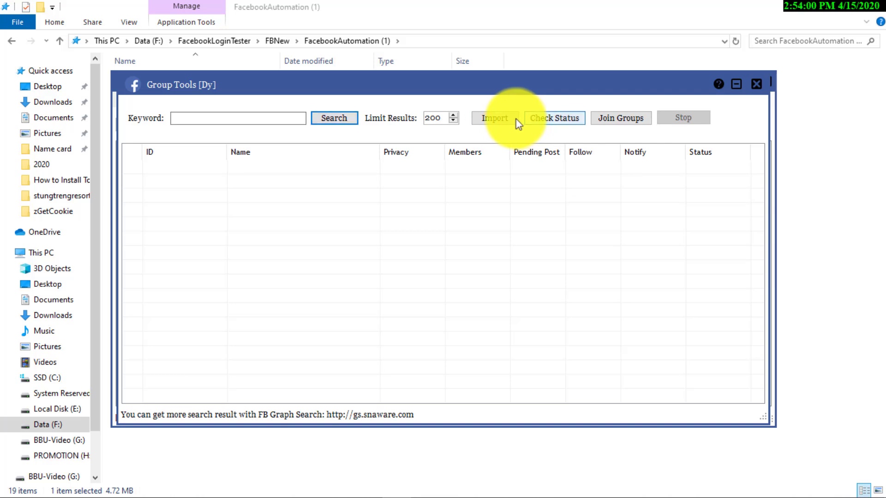
- Import the account's group list text file, modified 4/7/2020 3:56 PM, from the zGetCookie folder into Group Tools
click(497, 118)
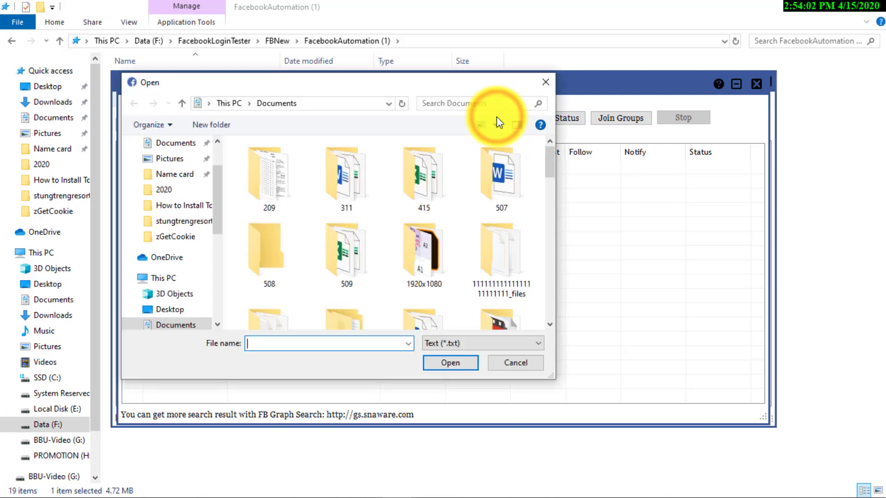
click(194, 239)
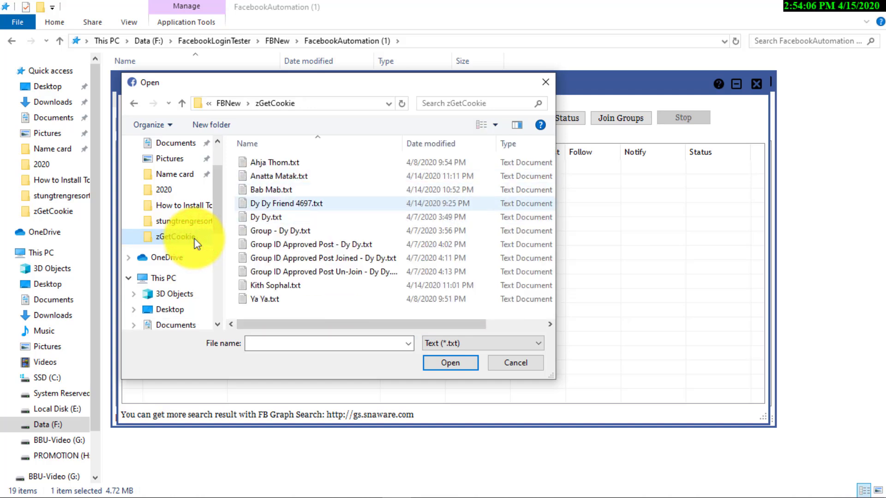
click(284, 234)
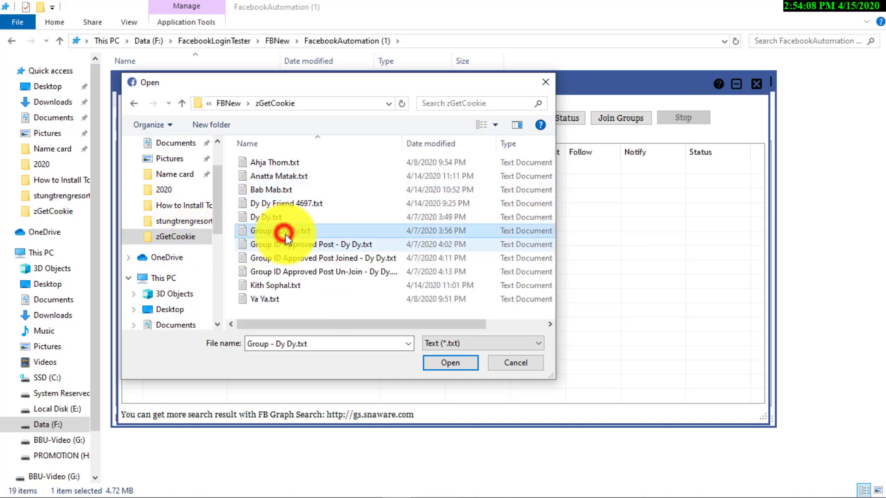
click(460, 361)
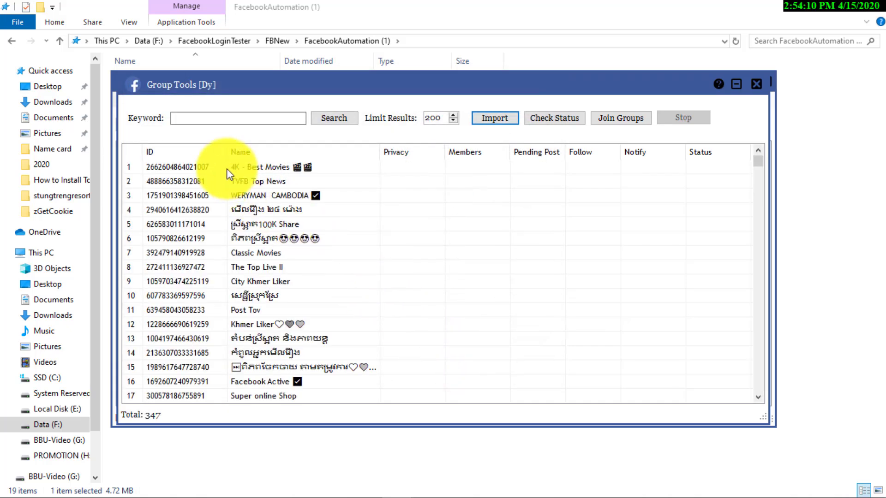
- Check the status of the first 11 imported groups, from 4K - Best Movies to Post Tov, and review their join statuses
click(223, 167)
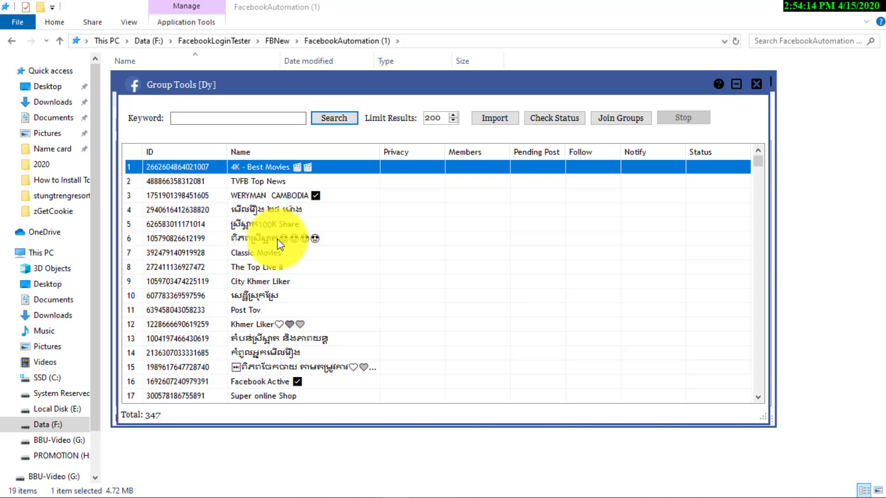
shift+click(249, 310)
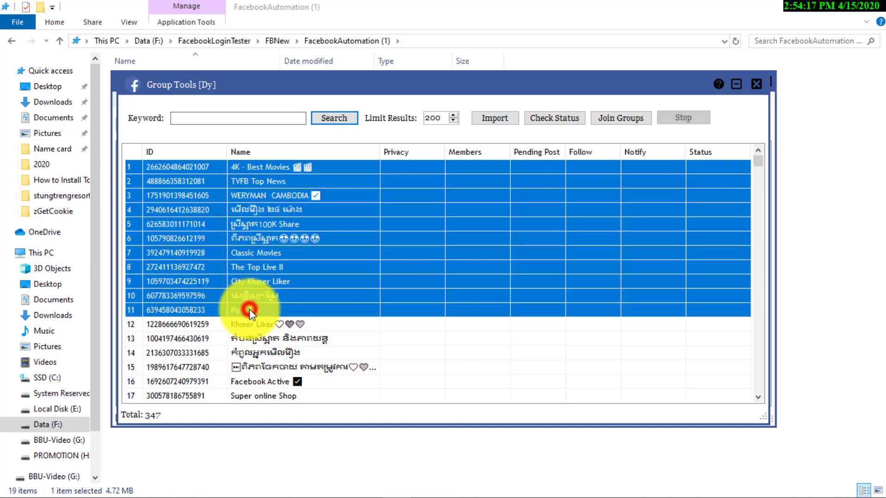
click(564, 117)
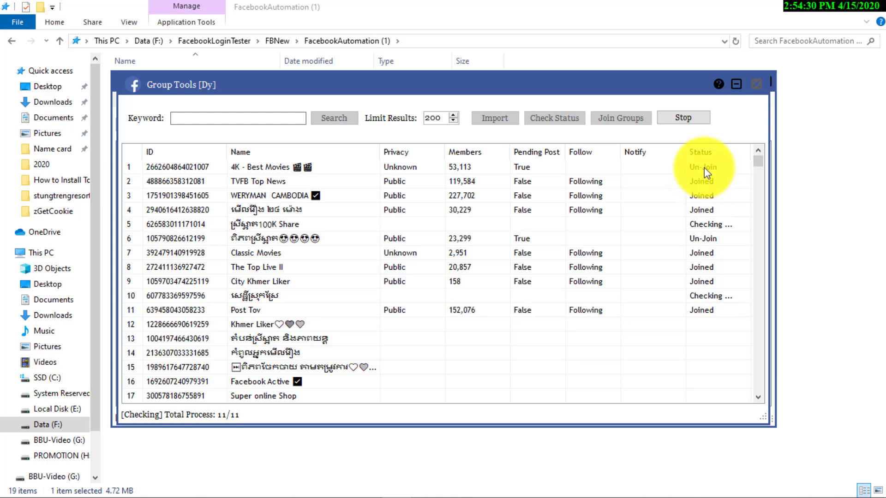
click(703, 168)
click(704, 180)
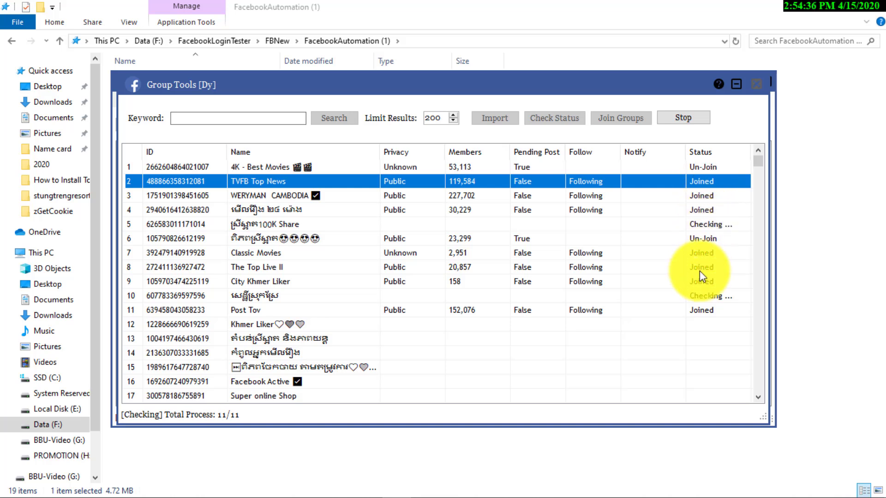
click(707, 238)
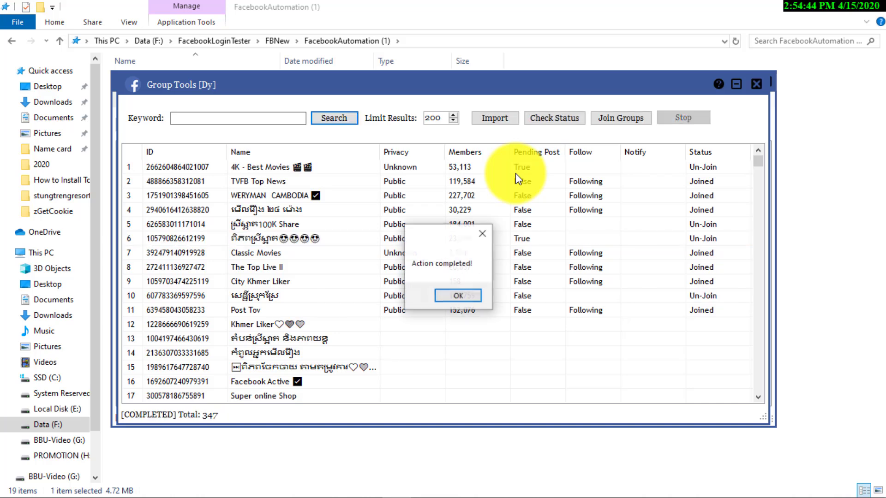
- Send a join request to the un-joined group in row 10 and close the completion message
click(458, 291)
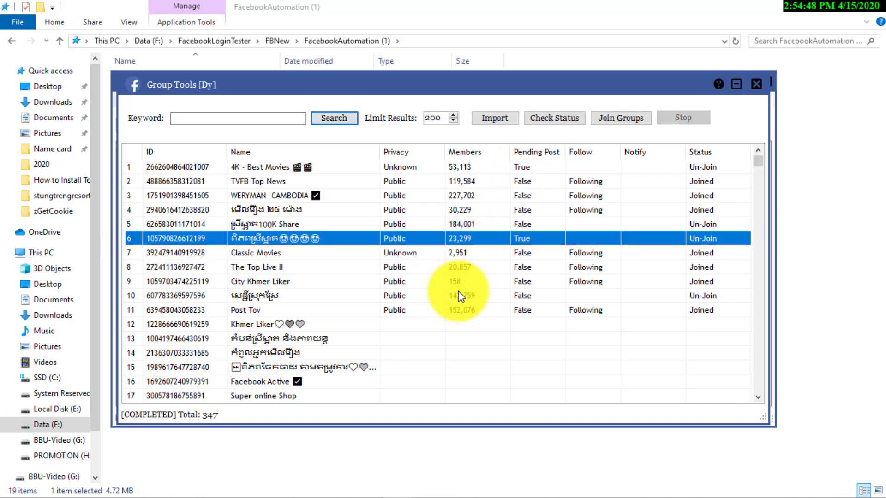
click(475, 168)
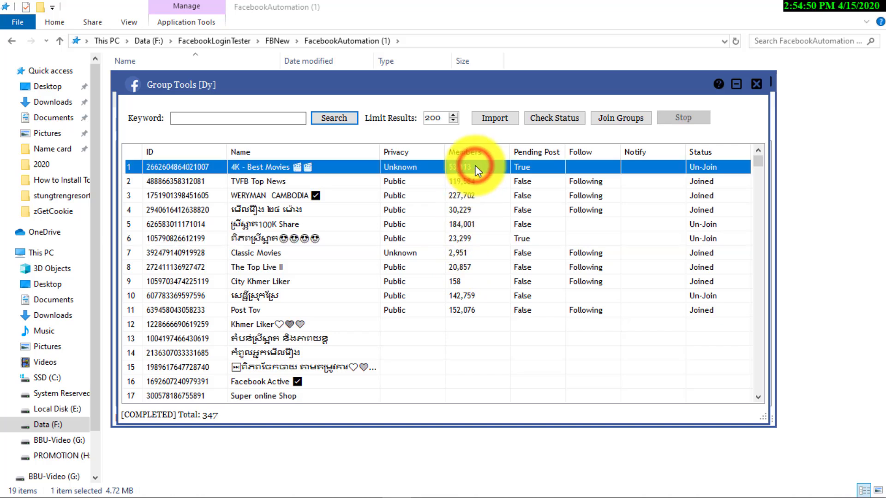
click(531, 184)
click(523, 170)
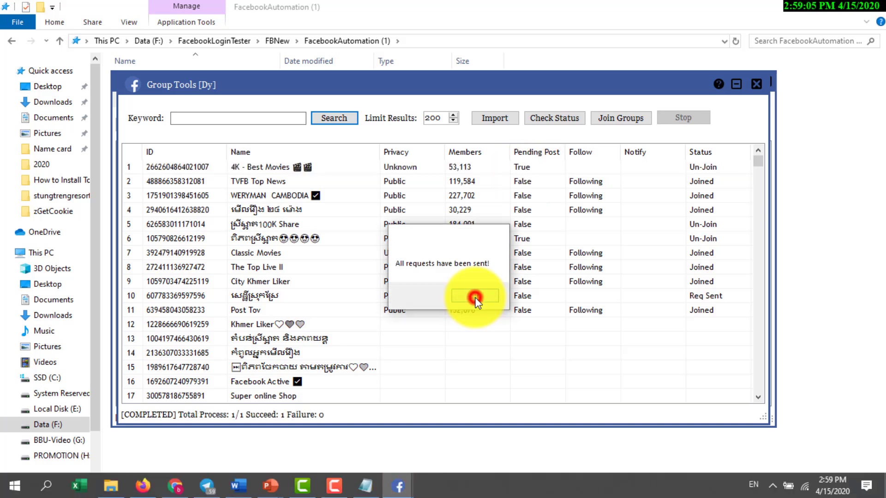
click(524, 355)
click(475, 296)
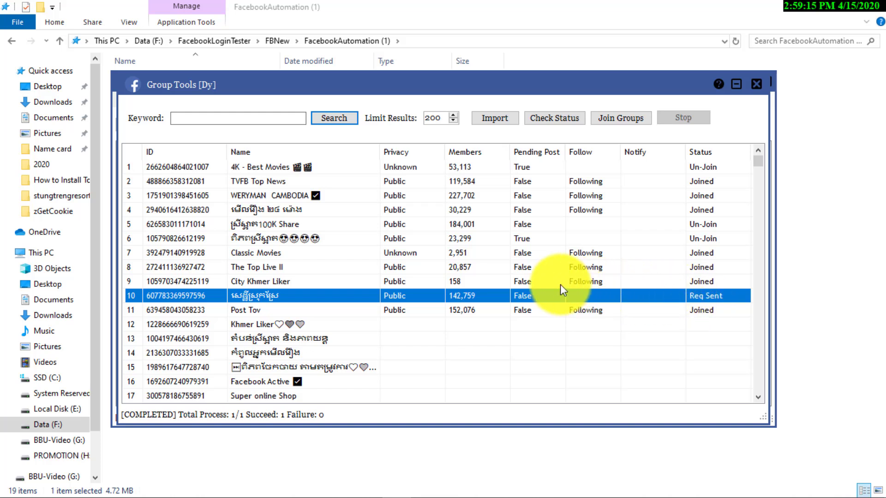
- Review the un-joined groups' details and view the available actions for 4K - Best Movies, including leaving selected groups
click(618, 239)
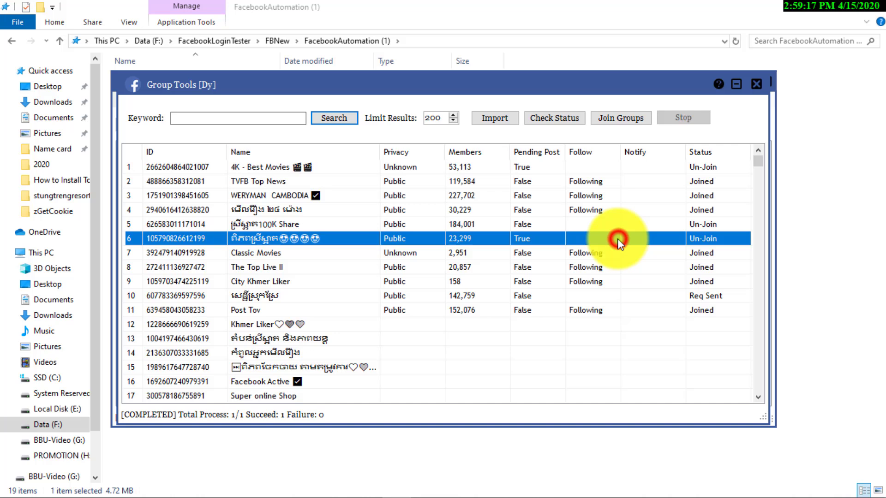
click(549, 224)
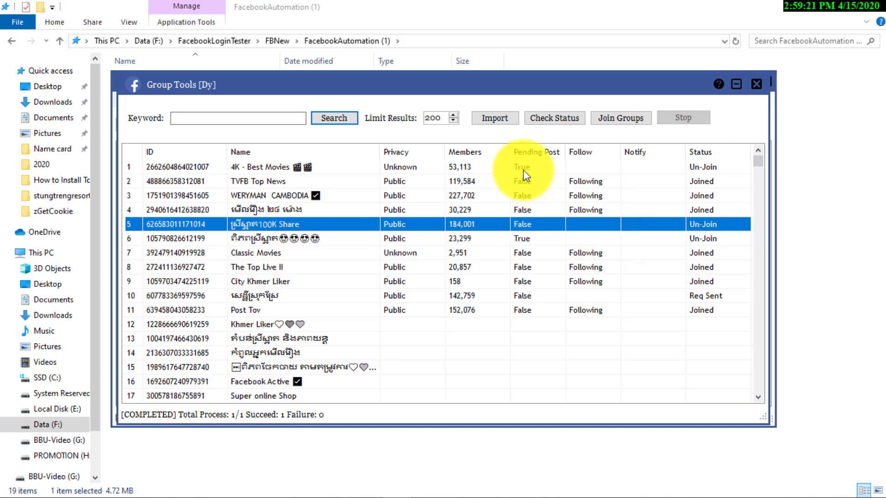
click(450, 167)
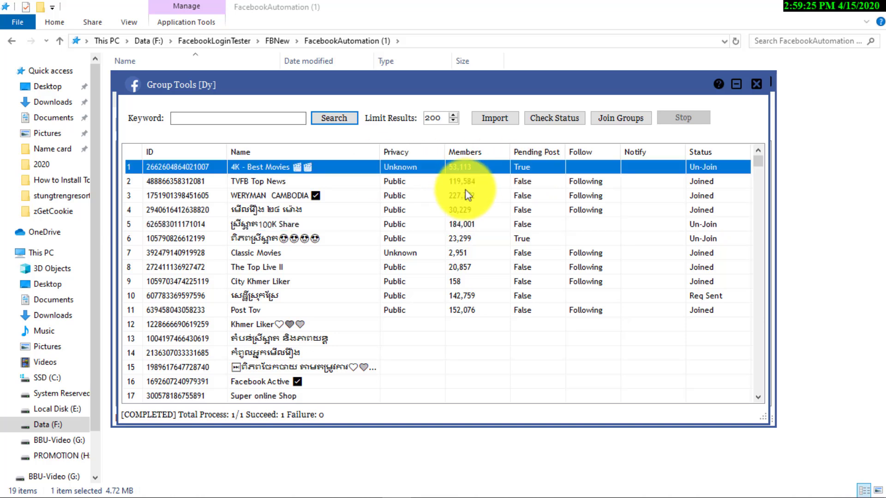
click(498, 239)
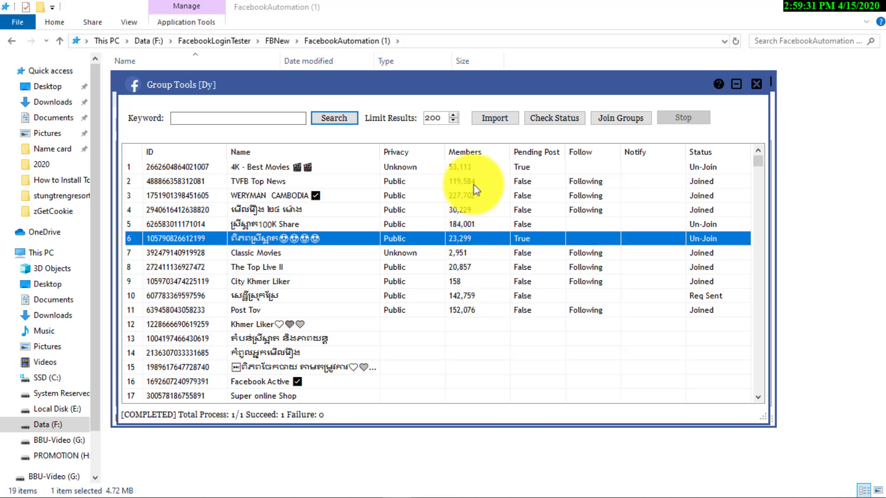
right_click(472, 168)
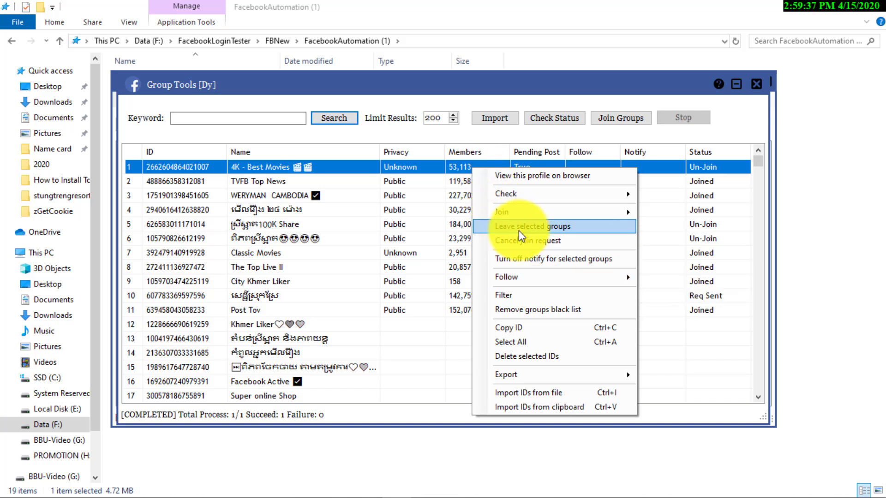
click(419, 167)
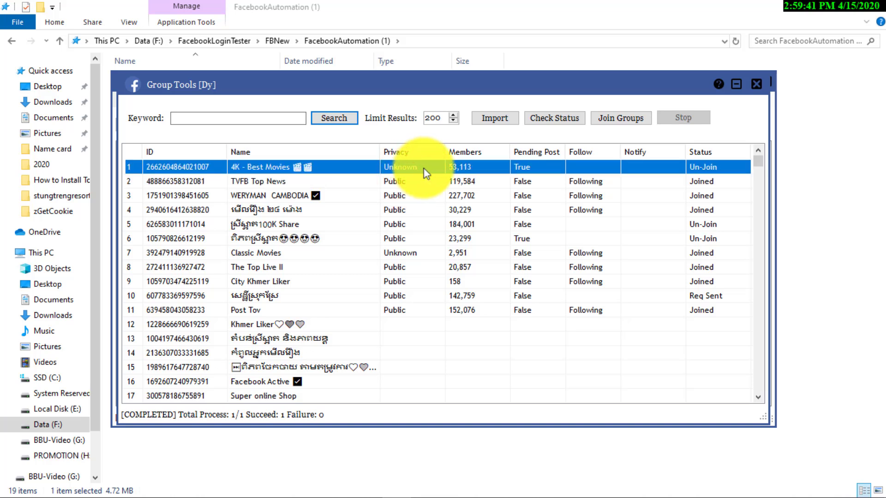
- Compare the Pending Post, Follow and Status values of the groups between 4K - Best Movies and Classic Movies
click(526, 182)
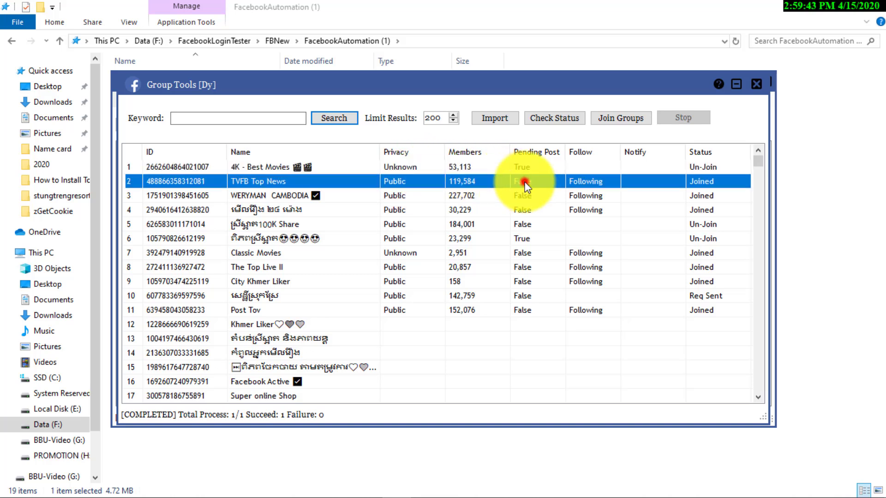
click(514, 195)
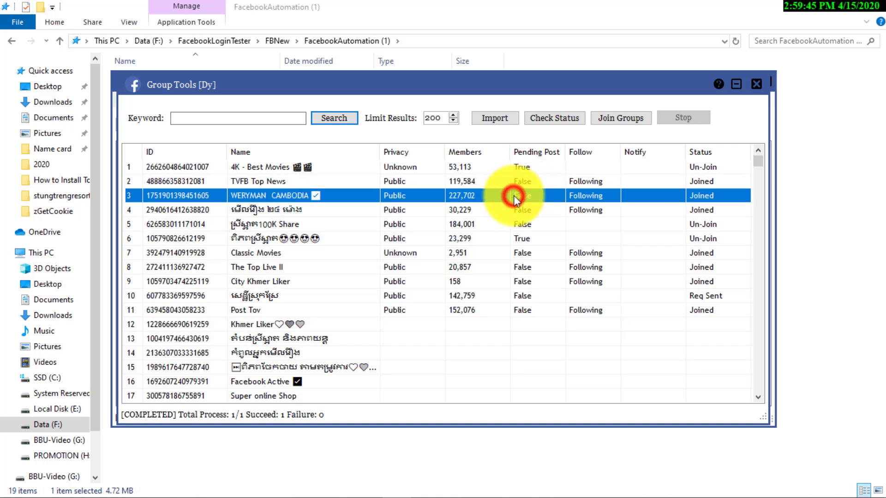
click(522, 182)
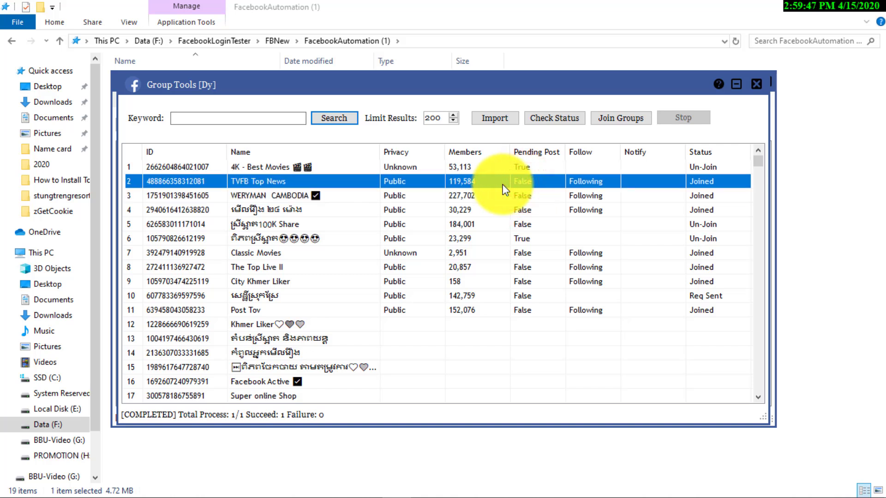
click(500, 168)
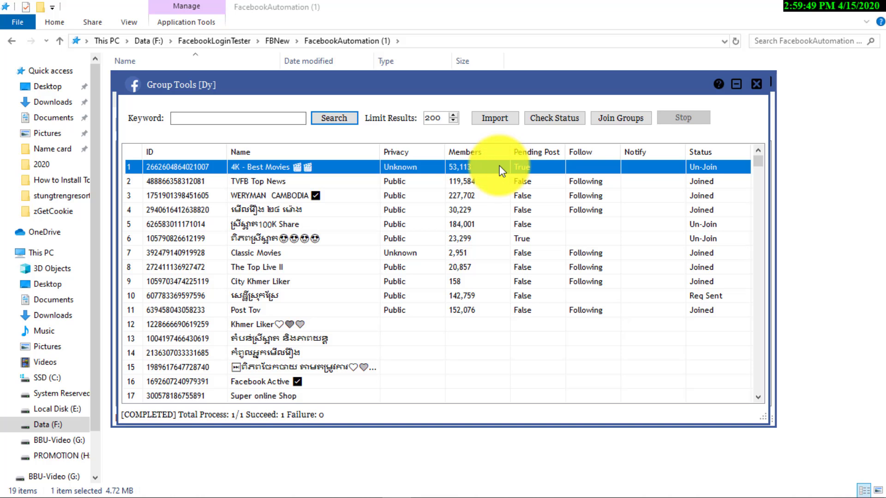
click(704, 181)
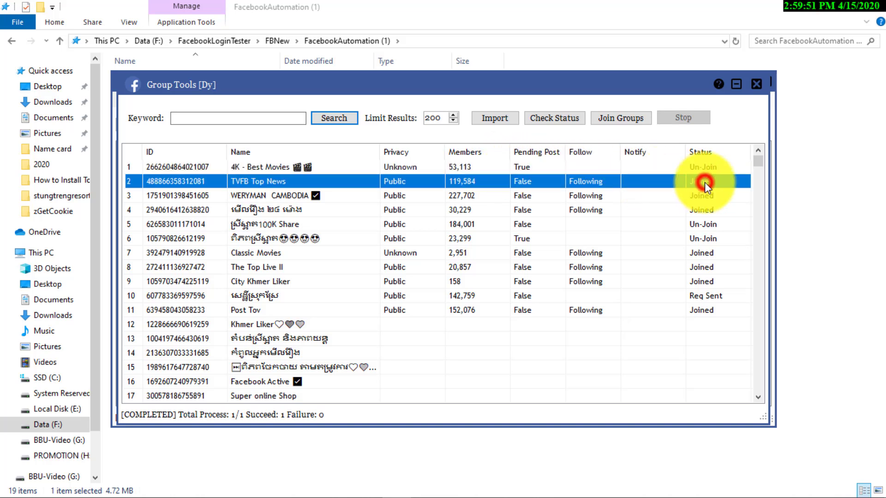
click(593, 210)
click(562, 253)
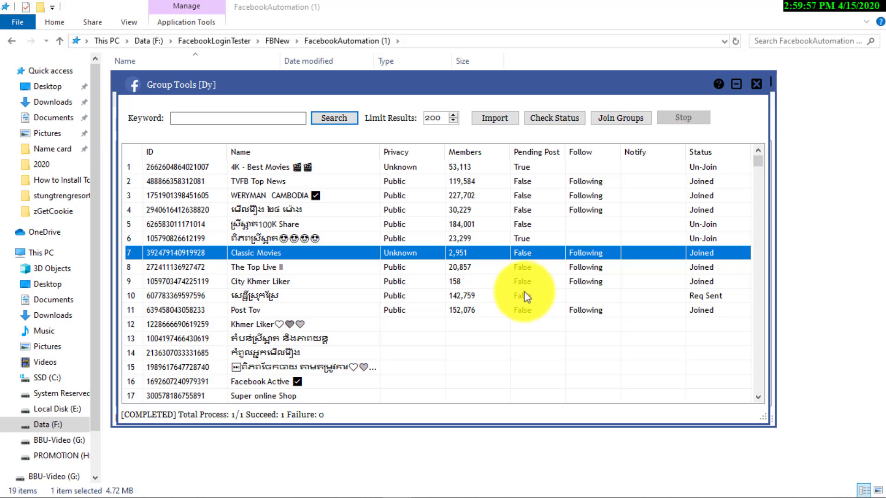
- Check the status of groups 16 to 24, starting from Facebook Active
scroll(414, 311, down, 1)
scroll(414, 311, down, 3)
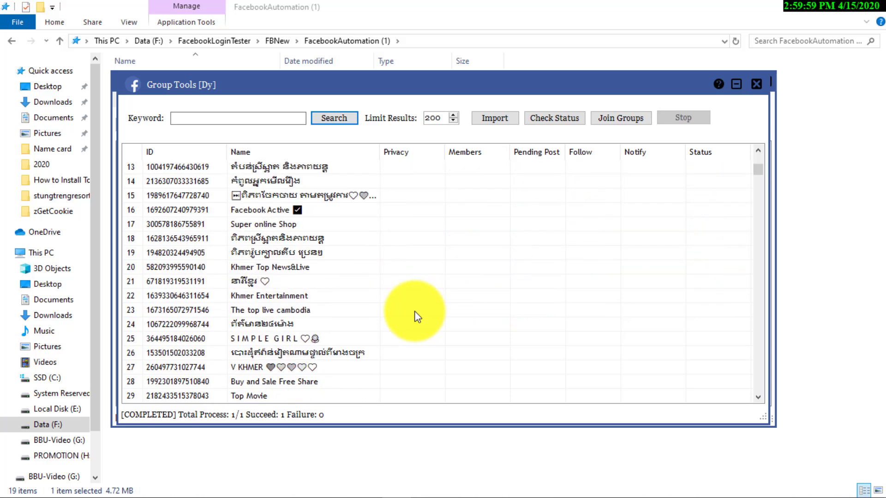
click(272, 211)
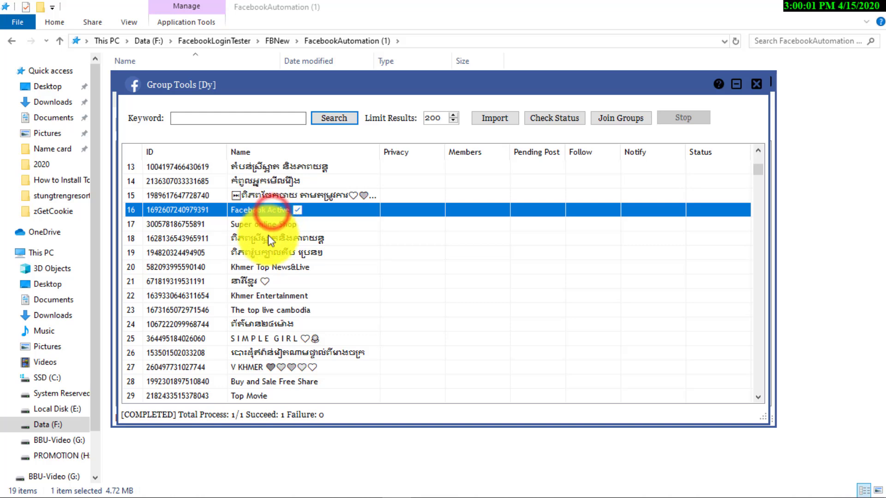
ctrl+click(256, 297)
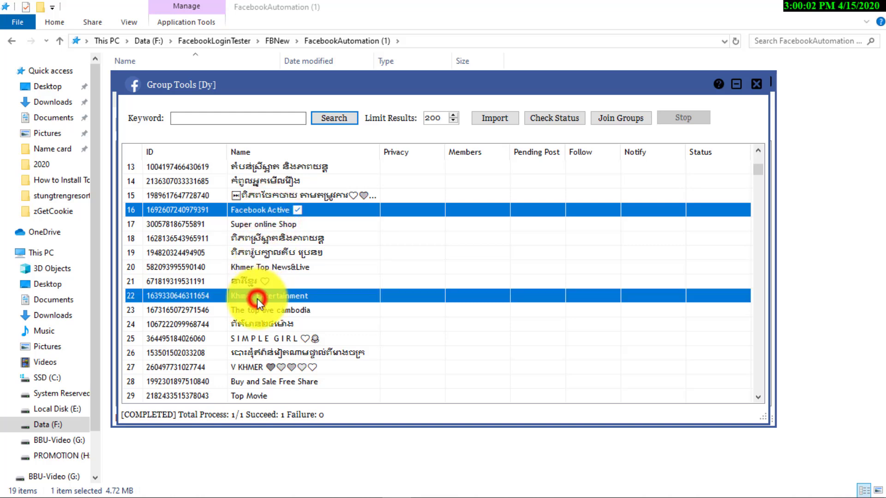
click(268, 212)
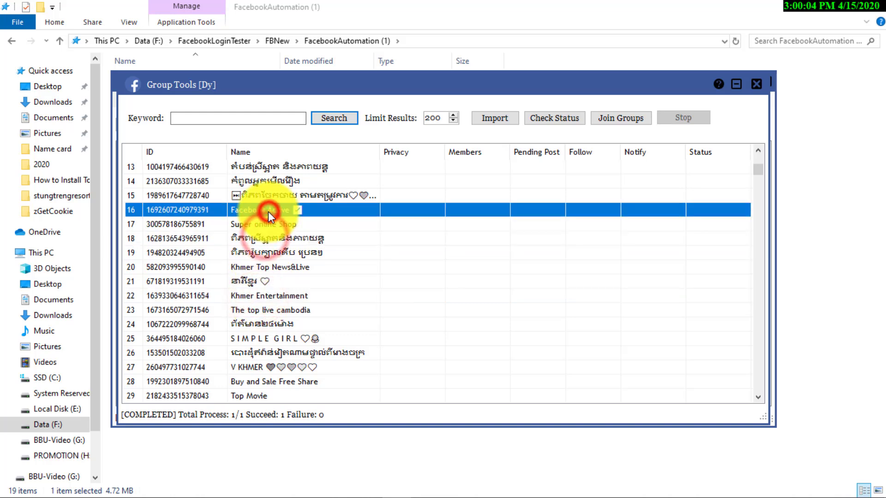
shift+click(256, 322)
click(555, 117)
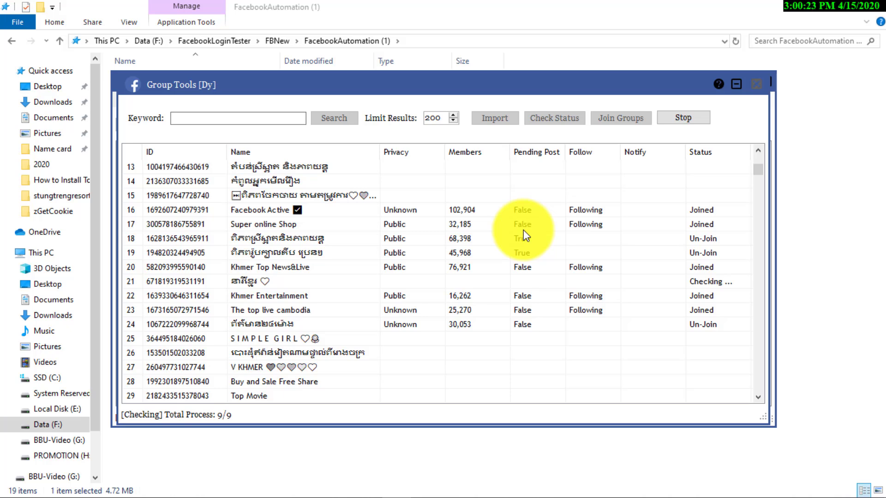
- Examine the join status and Pending Post values of the groups being checked and of 4K - Best Movies, and dismiss the completion message
click(692, 222)
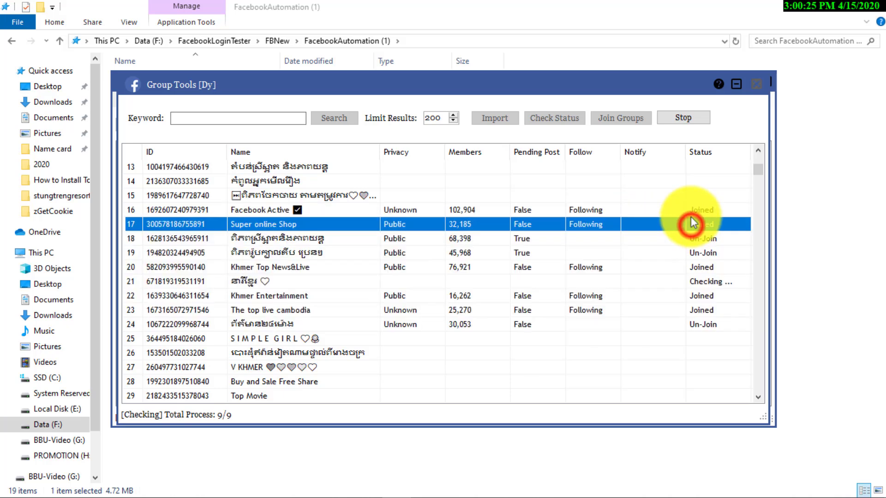
click(690, 212)
click(648, 226)
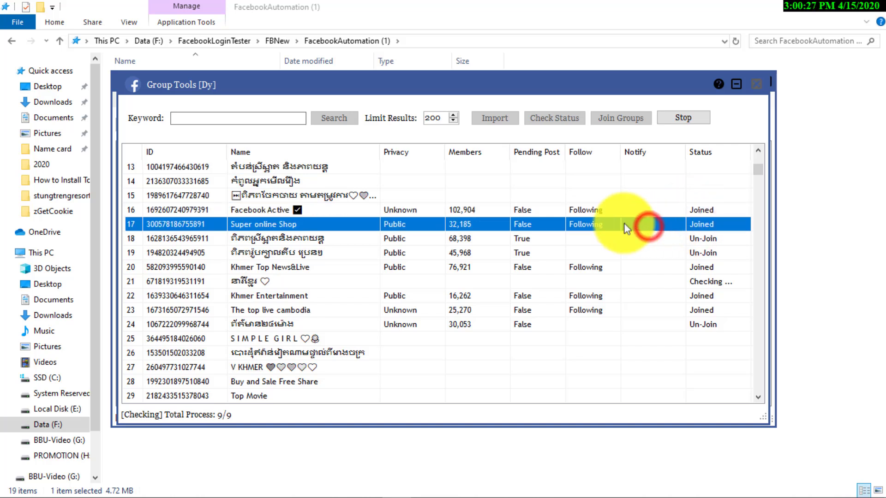
click(525, 209)
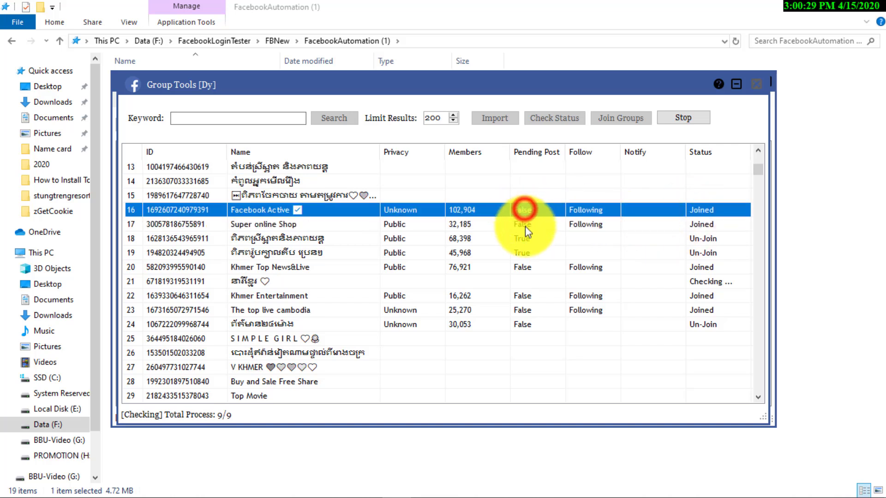
click(525, 225)
click(526, 239)
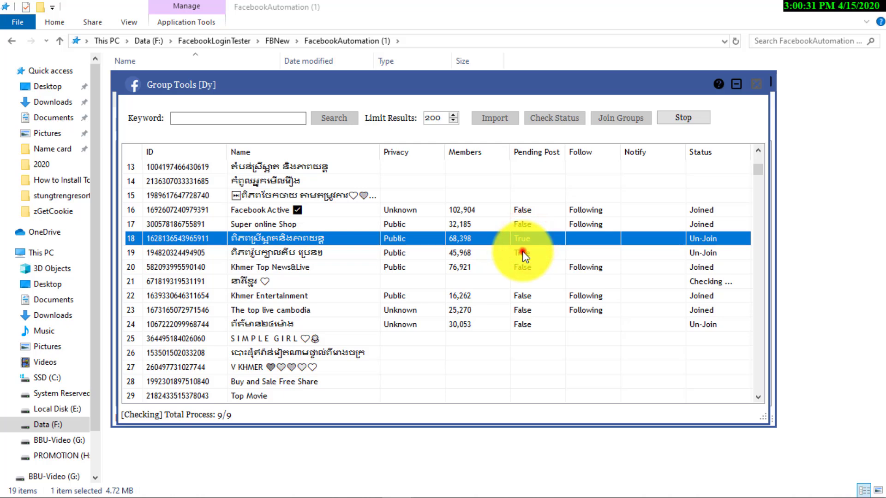
click(523, 253)
click(379, 267)
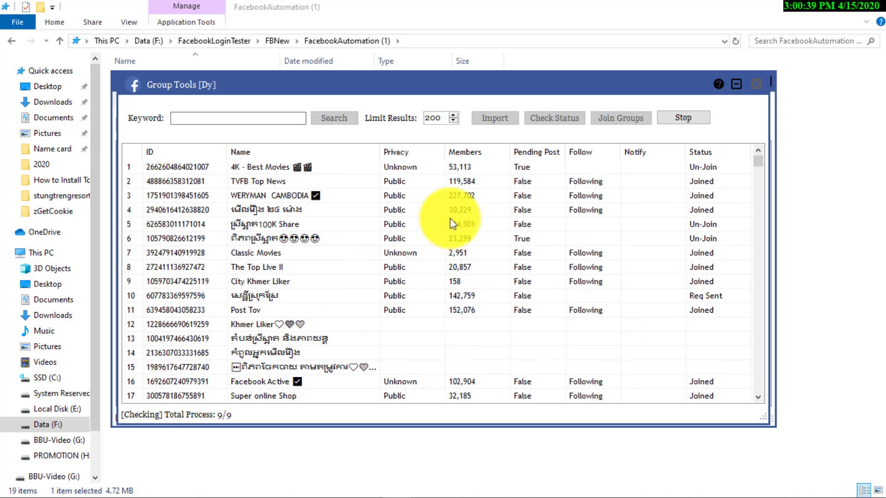
click(522, 168)
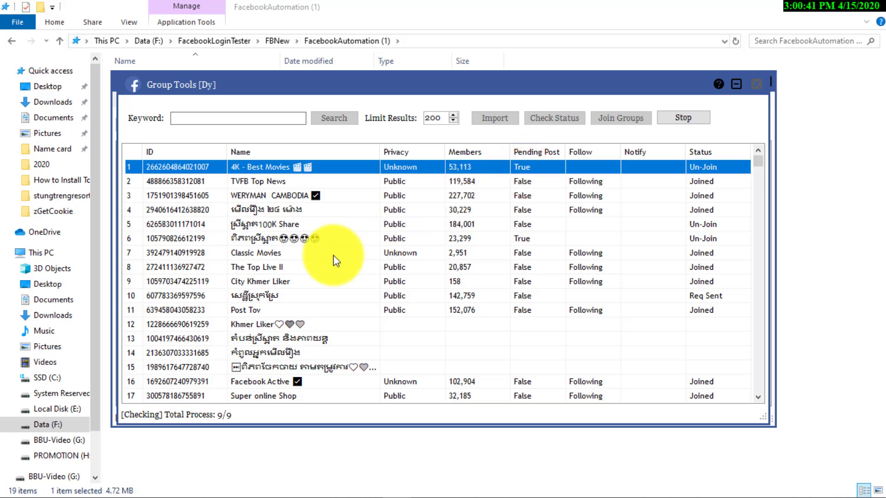
scroll(333, 255, down, 4)
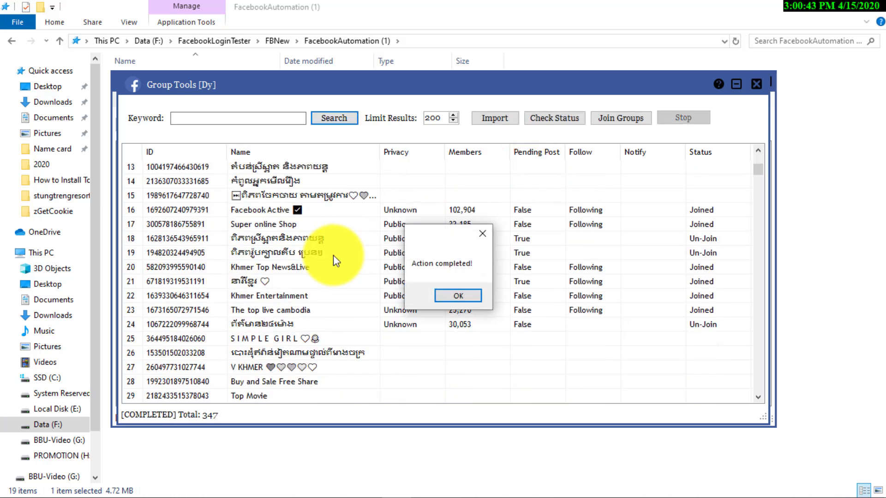
click(453, 293)
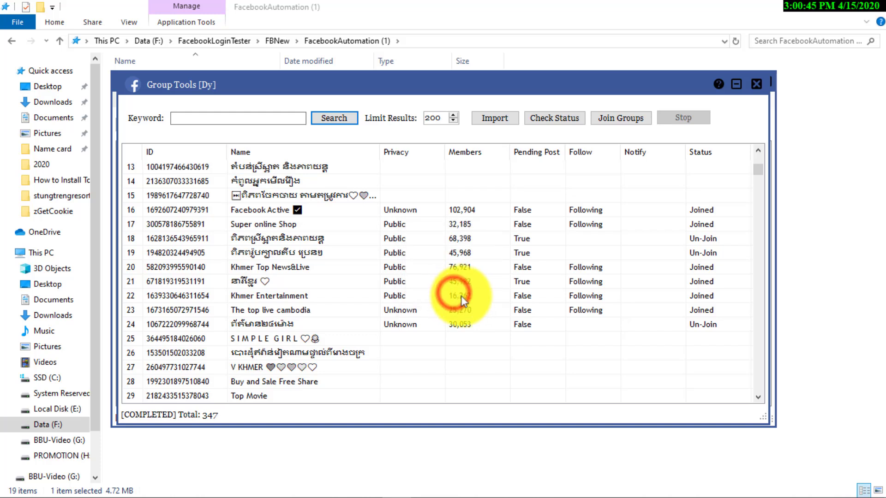
- View the available actions for the un-joined group in row 24 and close them
click(524, 321)
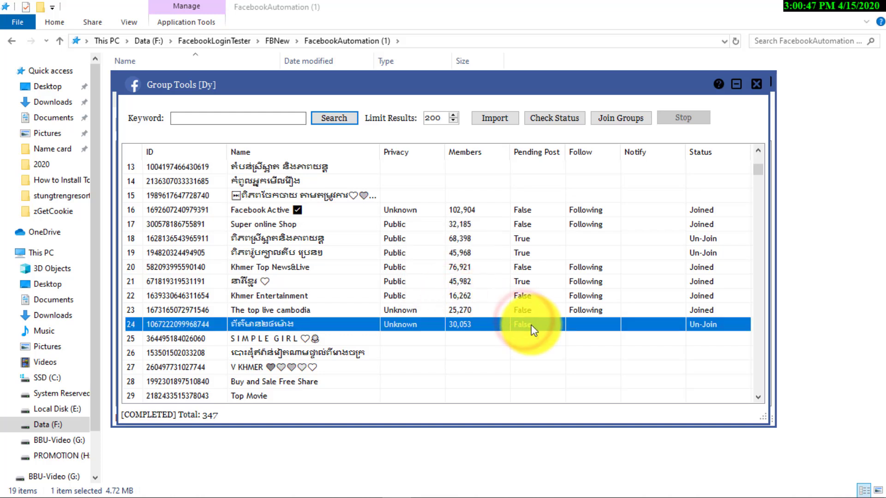
right_click(530, 325)
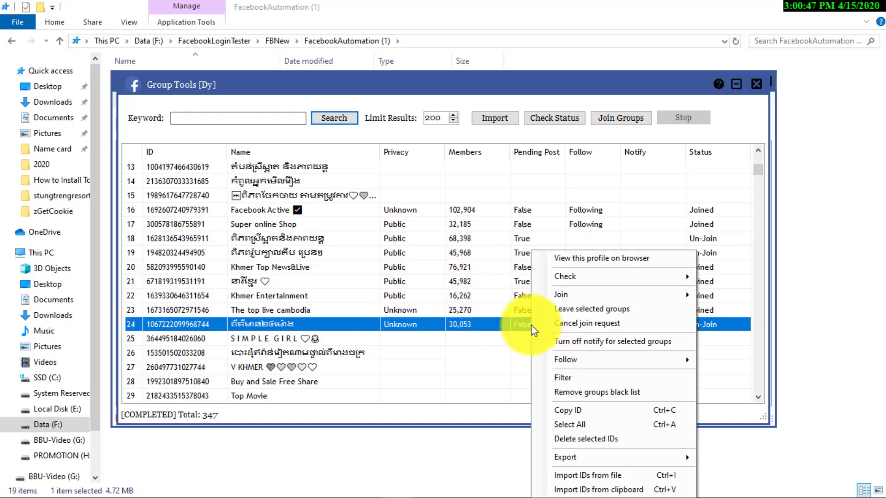
click(417, 237)
- Select groups 18 to 27, view the option for leaving the selected groups, and close it without applying
scroll(410, 241, down, 2)
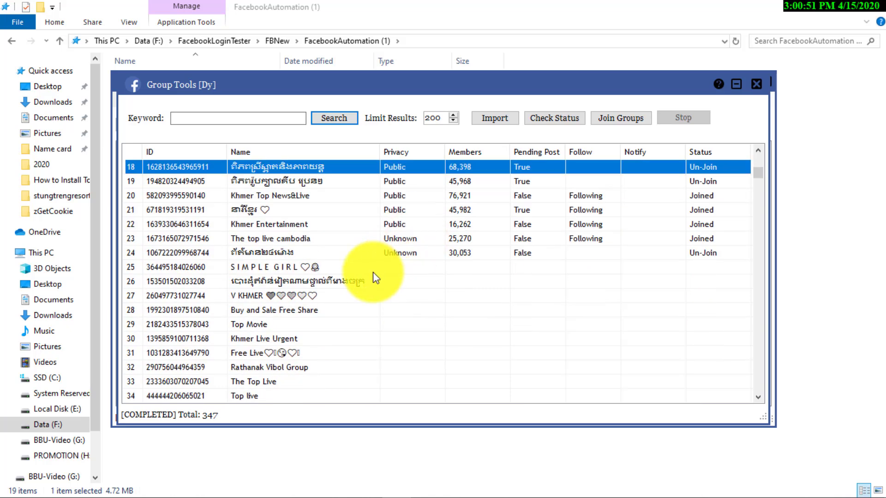
shift+click(351, 293)
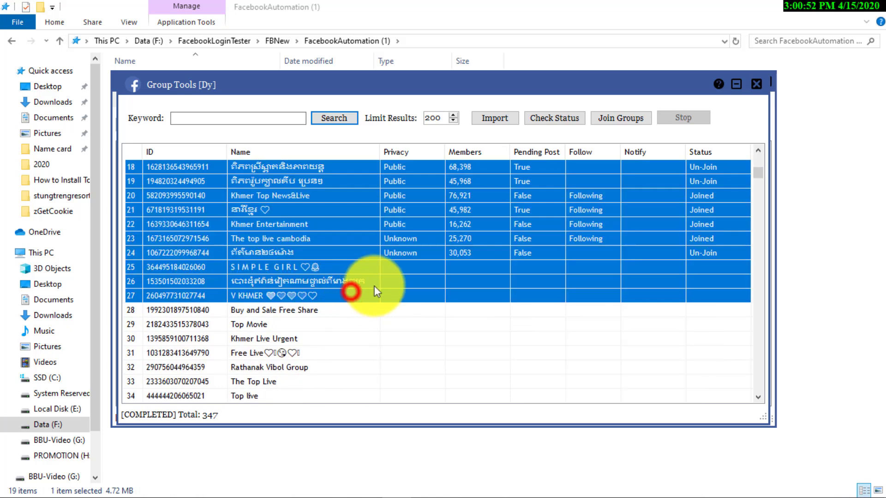
right_click(437, 270)
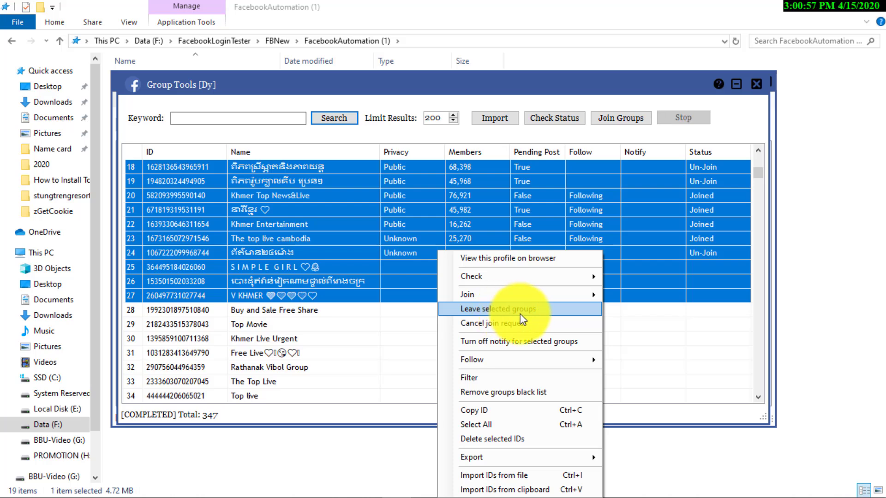
click(637, 269)
click(642, 267)
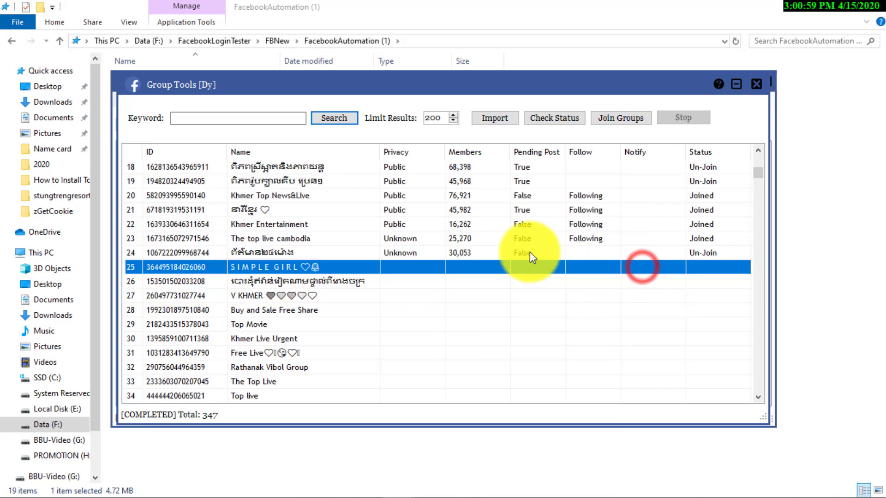
- Review the Pending Post, member and join status values of groups 1 to 11, and close Group Tools
scroll(529, 252, up, 6)
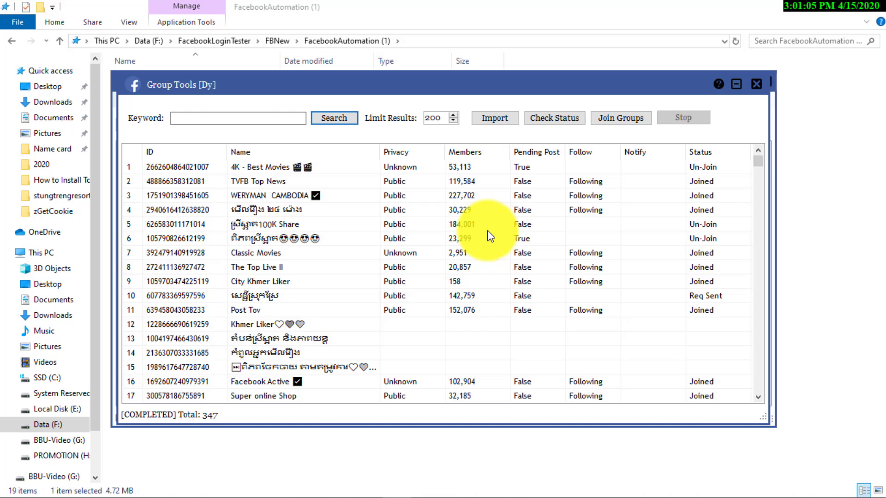
click(537, 167)
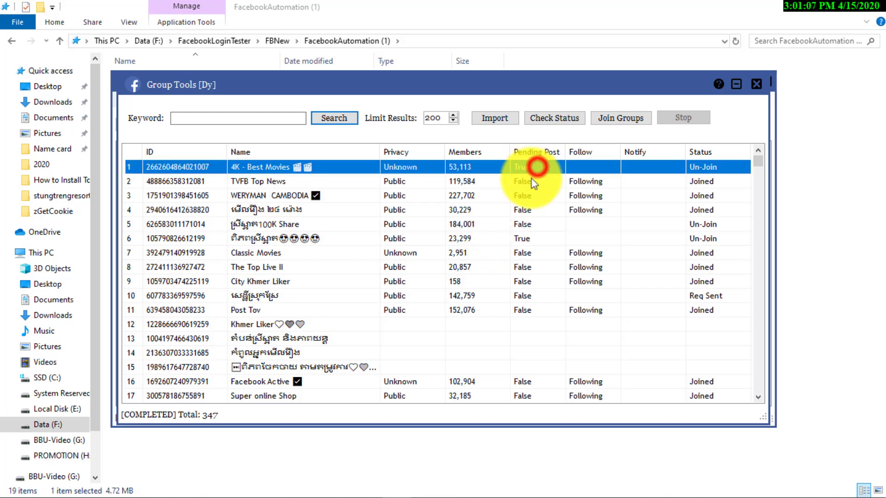
click(535, 195)
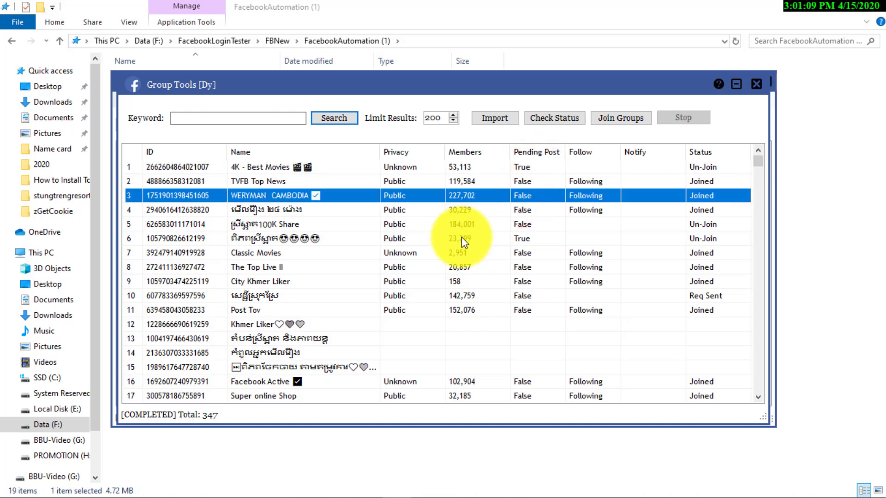
click(457, 253)
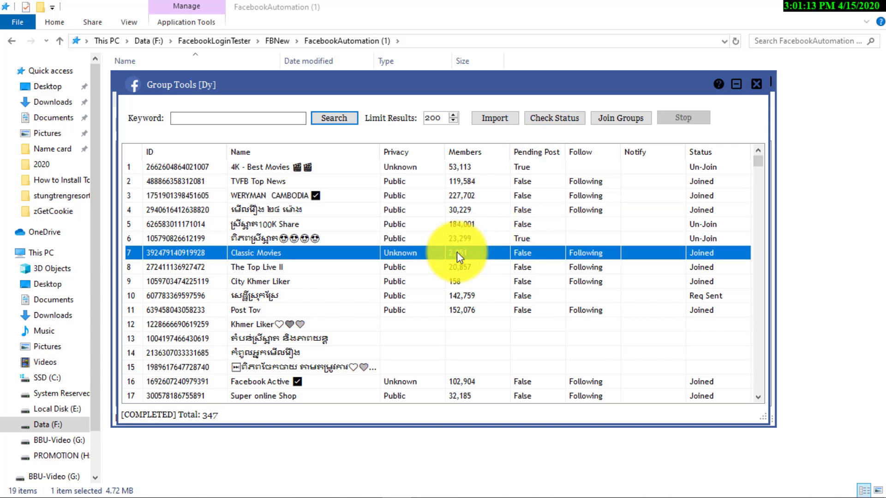
click(758, 84)
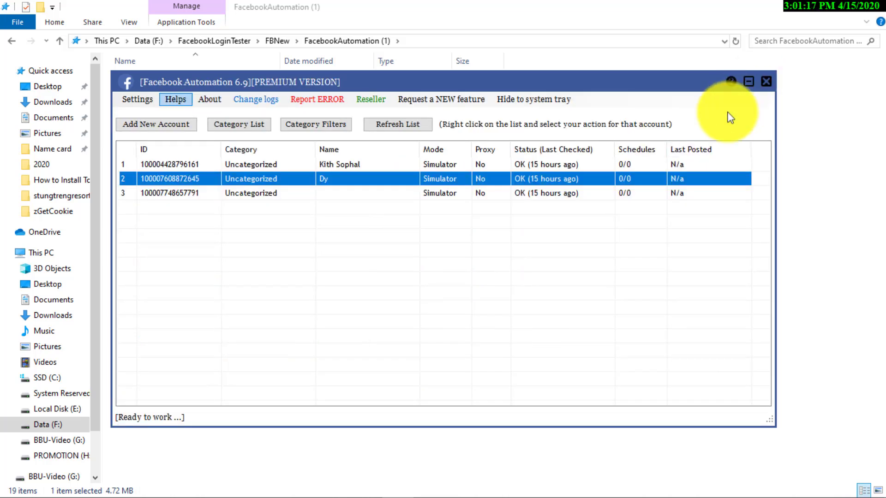
- Switch to Chrome, dismiss the cookie extension popup, and open the Auto Join Facebook Groups Pro extension with its group ID box active
mouse_move(391, 489)
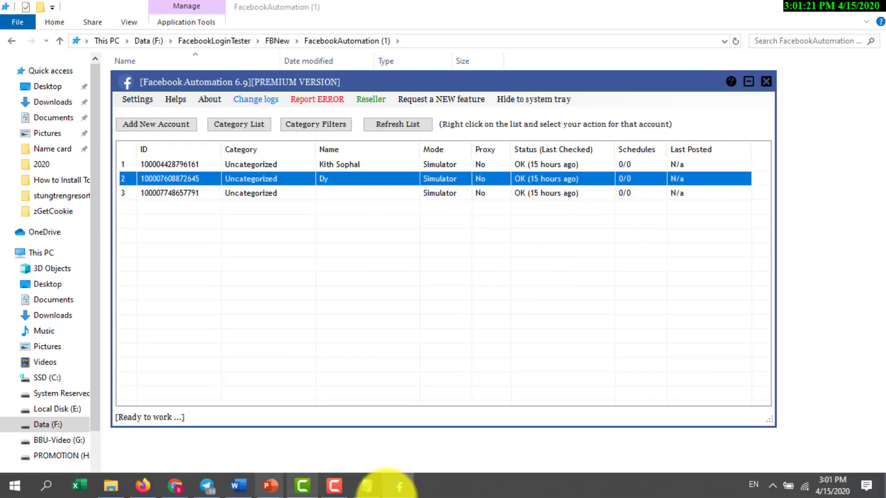
click(175, 486)
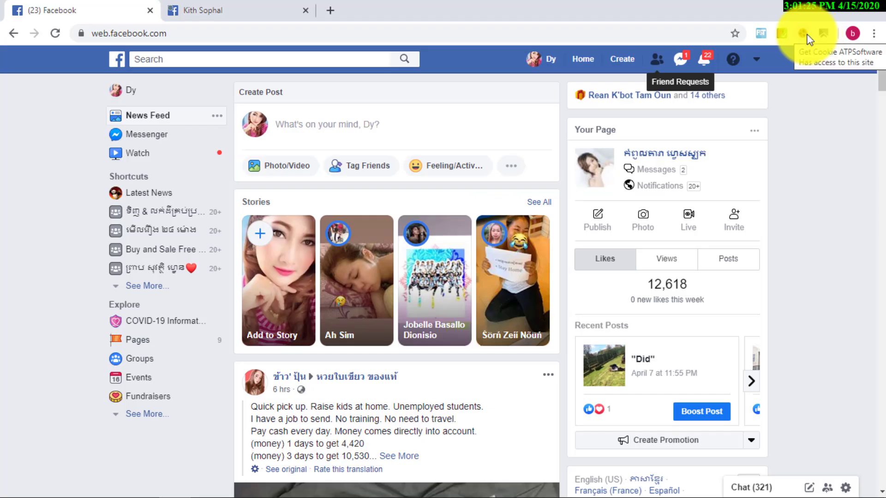
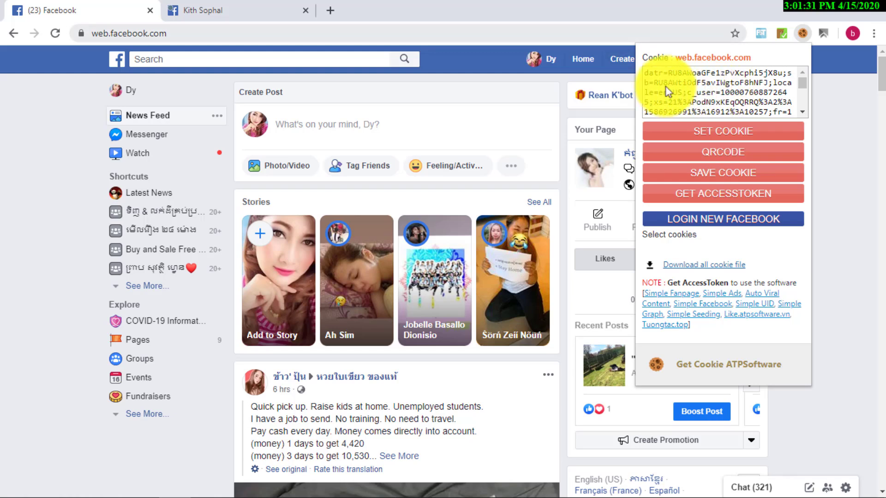
click(464, 62)
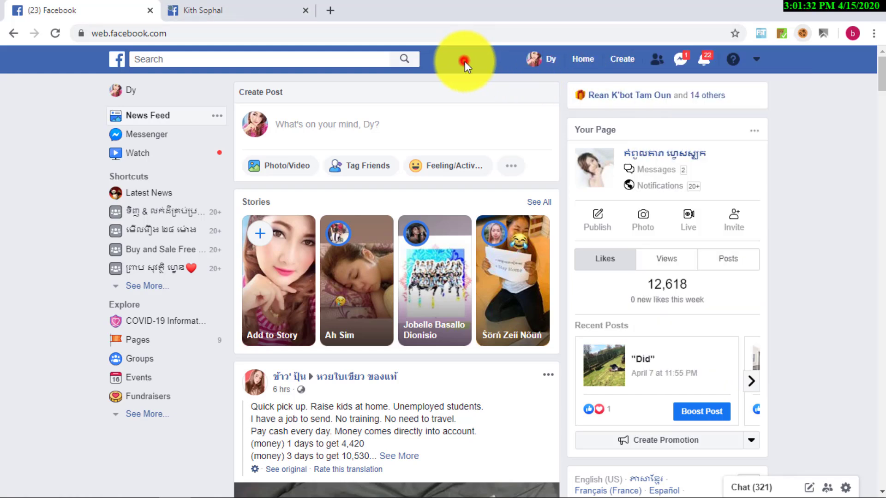
click(785, 35)
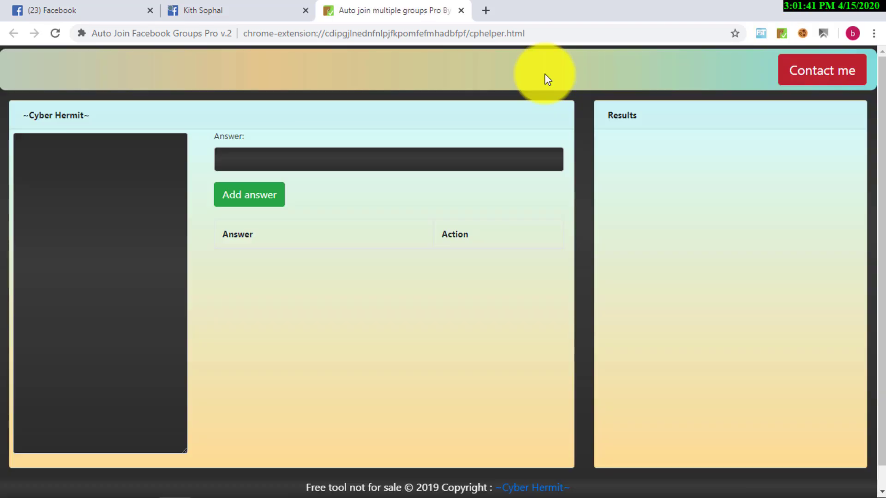
click(132, 163)
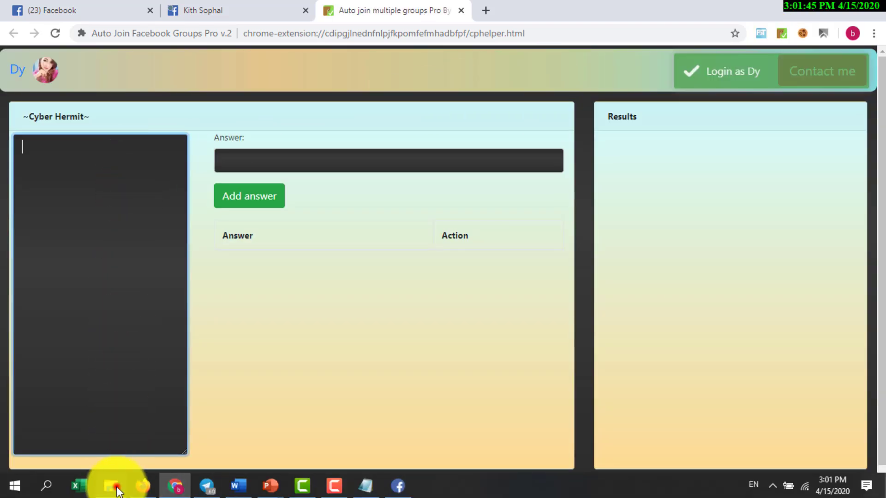
- Open "20k 100k 694 groub free all post.txt" from the FBNew Text Files folder and copy the first eleven group IDs
click(117, 489)
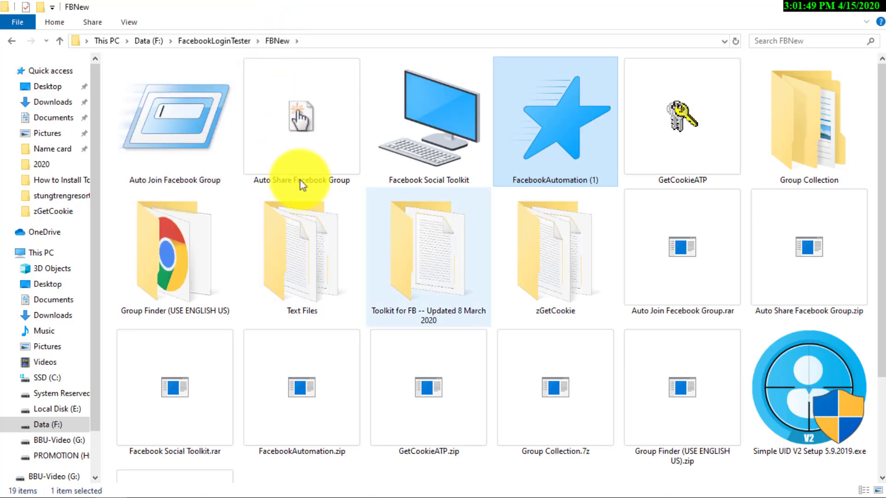
double_click(315, 261)
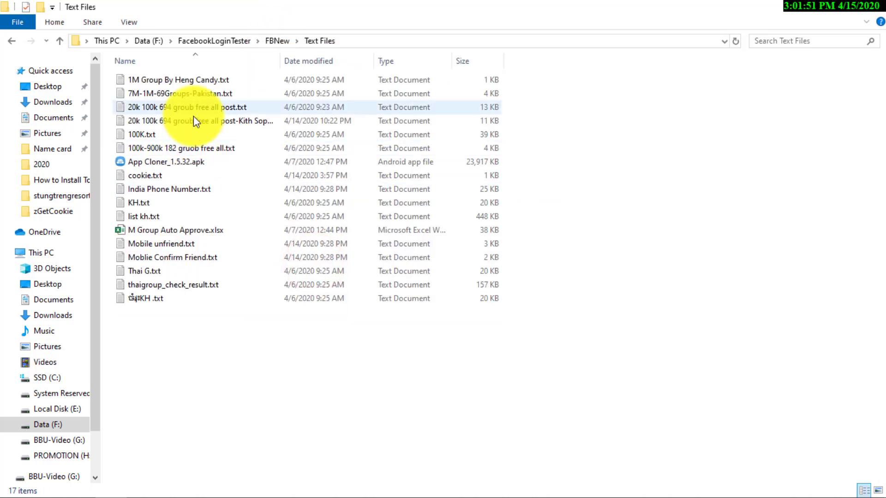
click(227, 106)
double_click(227, 106)
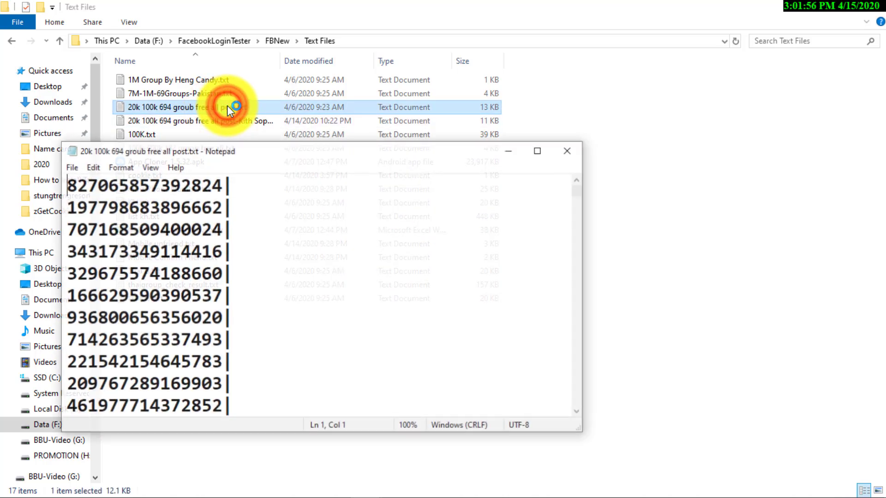
drag(462, 150, 548, 103)
drag(661, 144, 660, 124)
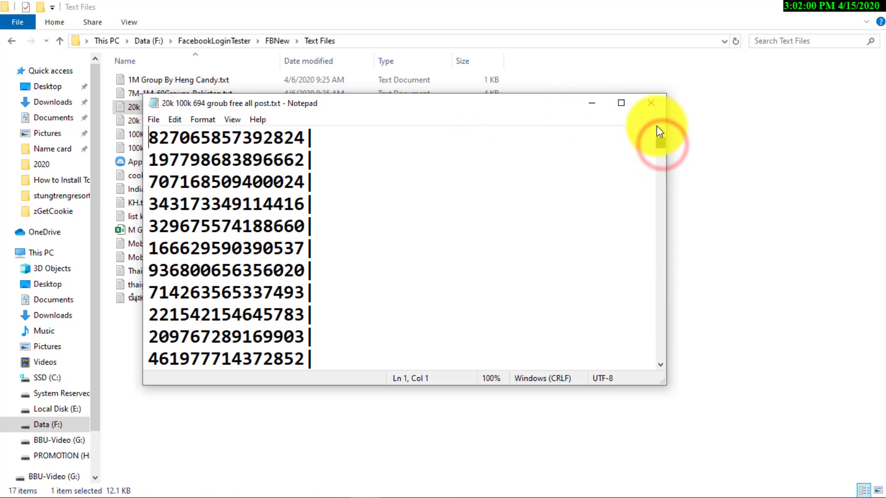
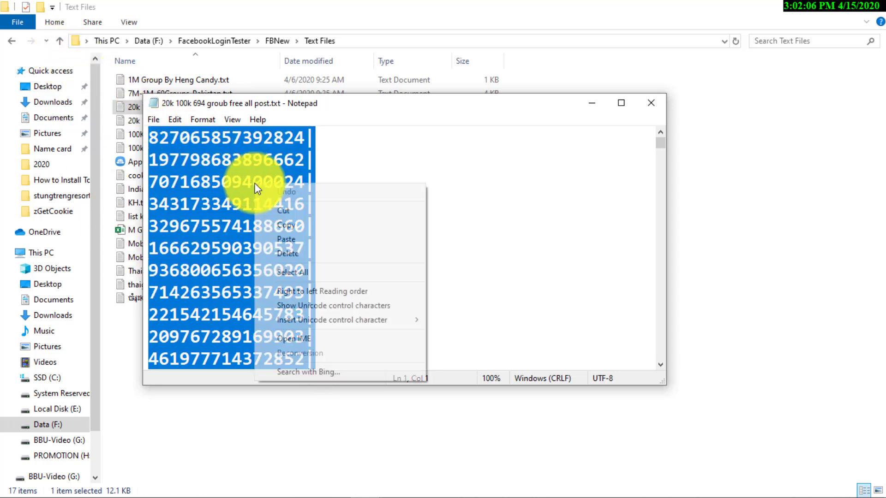
click(300, 226)
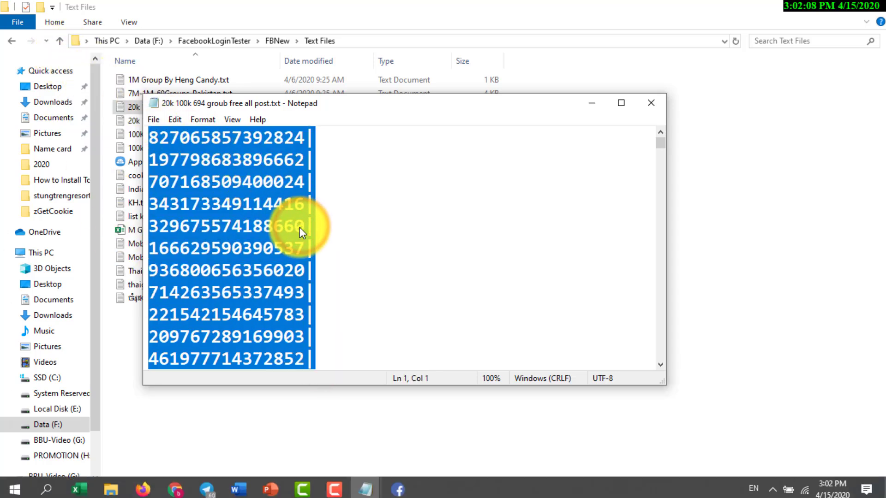
- Paste the copied group IDs into the Auto Join Facebook Groups Pro list and remove the trailing "|" from each line
click(174, 484)
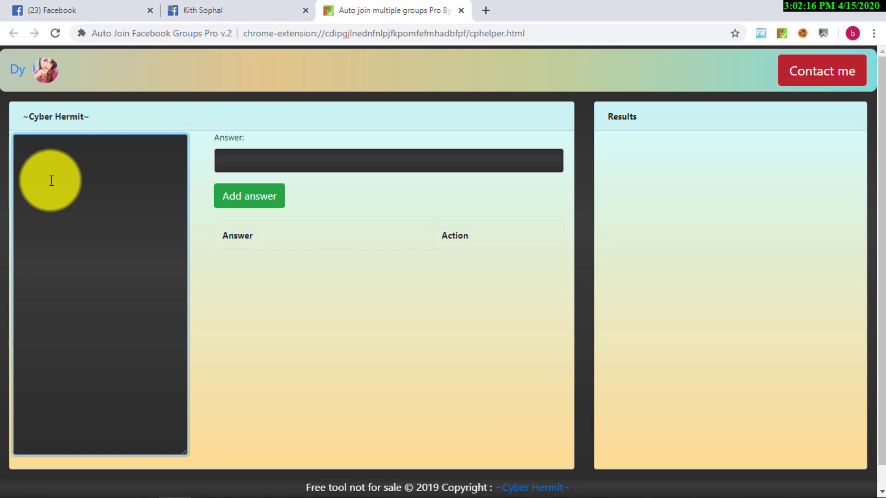
key(ctrl+v)
key(BackSpace)
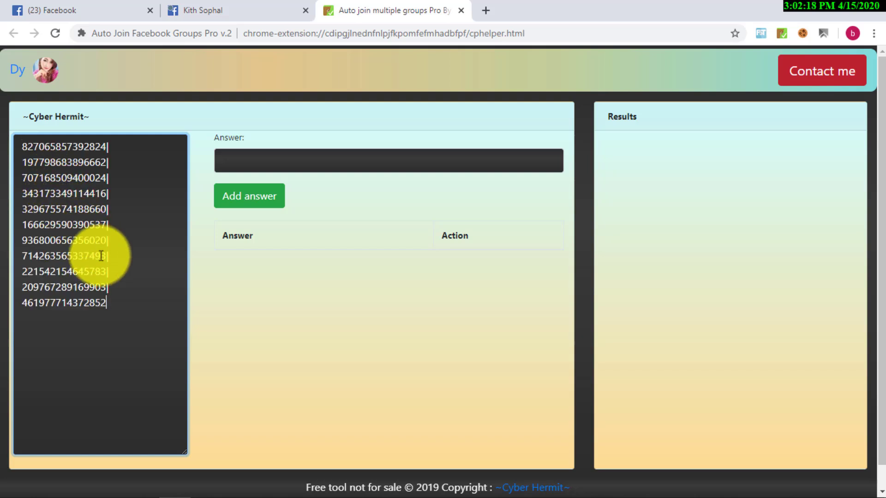
click(119, 283)
key(BackSpace)
click(119, 271)
key(BackSpace)
click(118, 256)
key(BackSpace)
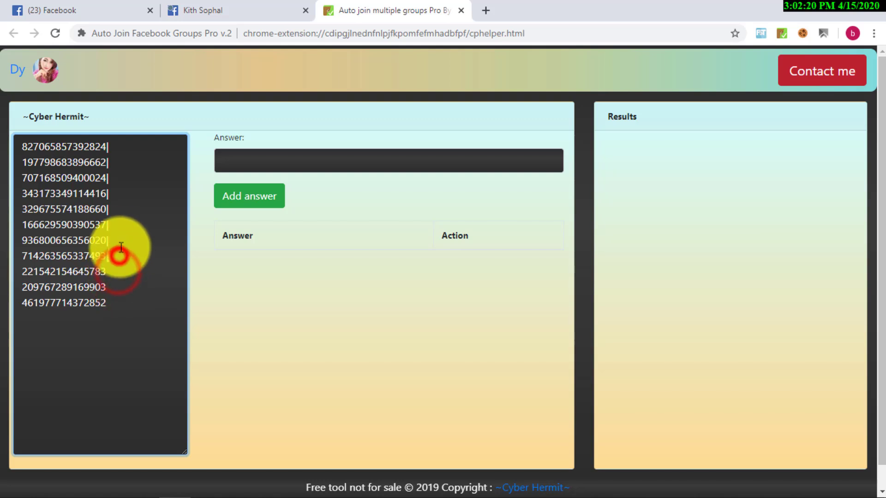
click(121, 240)
key(BackSpace)
click(119, 146)
key(BackSpace)
- Add the membership answers "Yes", "Good" and "Approved" to the answer list
click(253, 158)
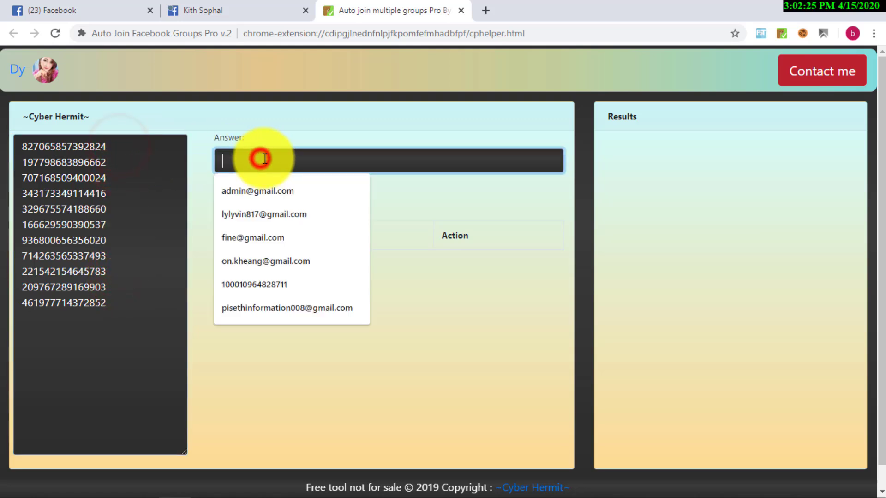
text(Yes)
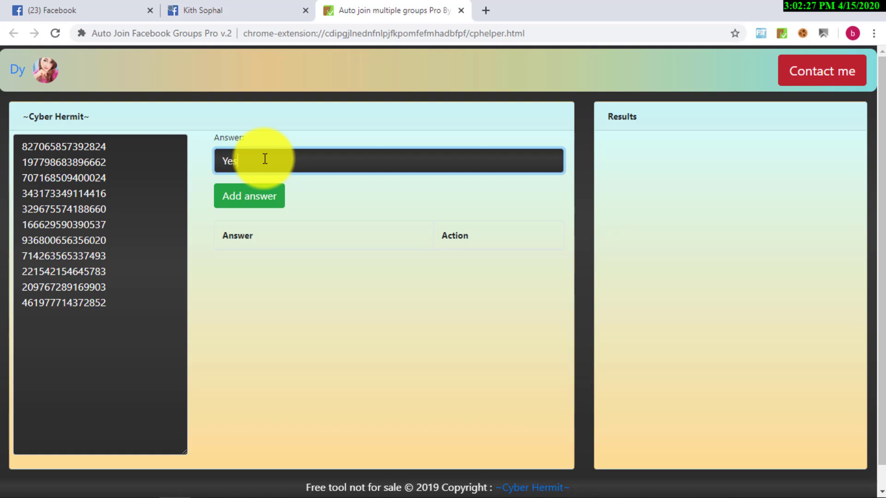
click(234, 197)
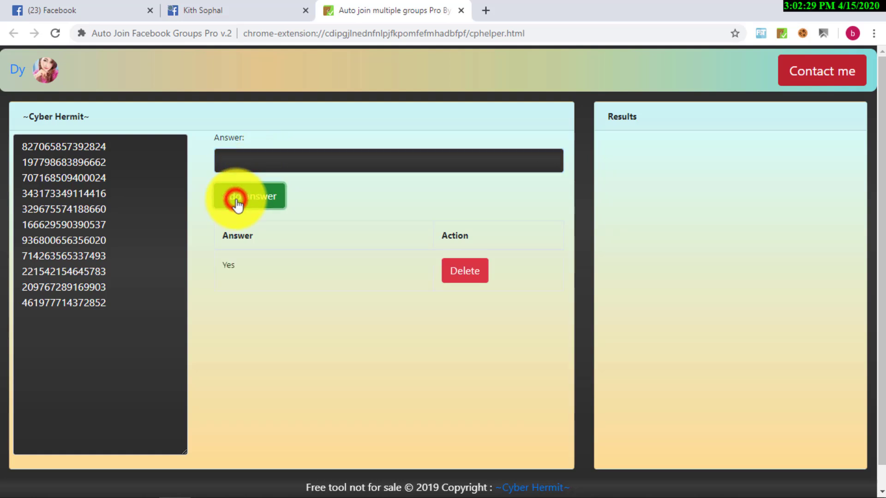
click(282, 154)
text(Good)
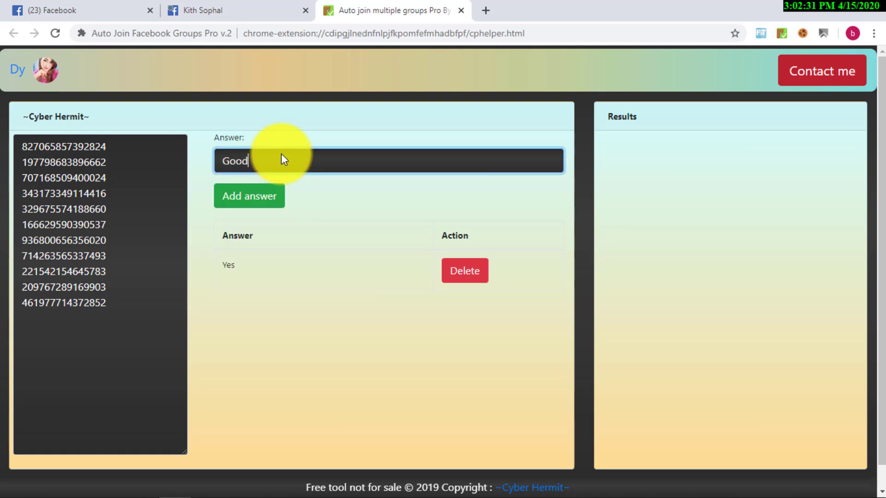
click(237, 193)
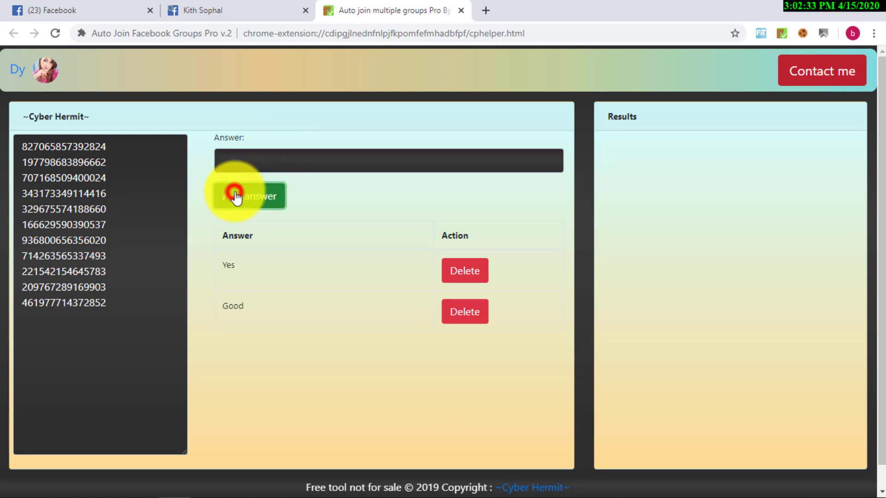
click(259, 157)
text(Approved)
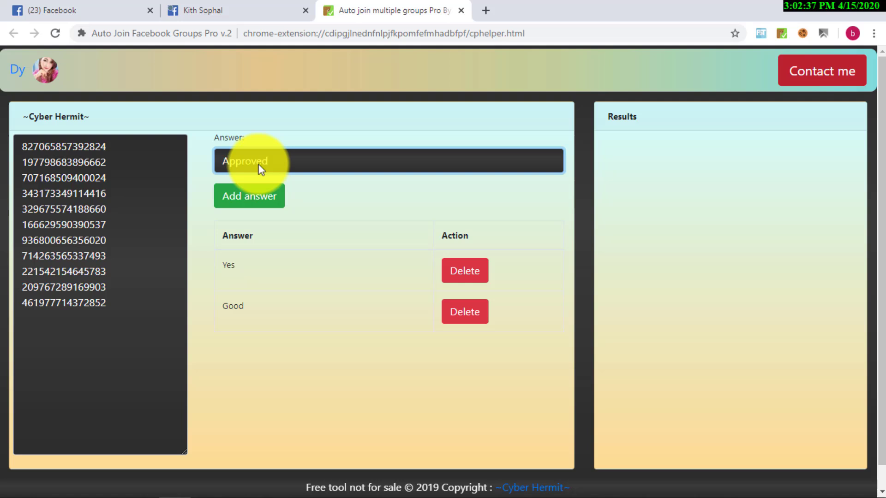
click(255, 193)
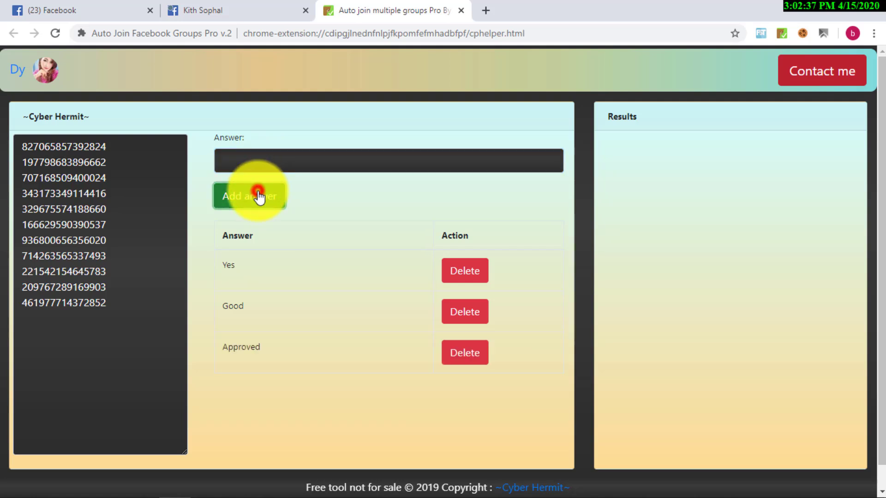
- Set the number beside the start control to 5 and start joining the listed groups
scroll(259, 191, down, 1)
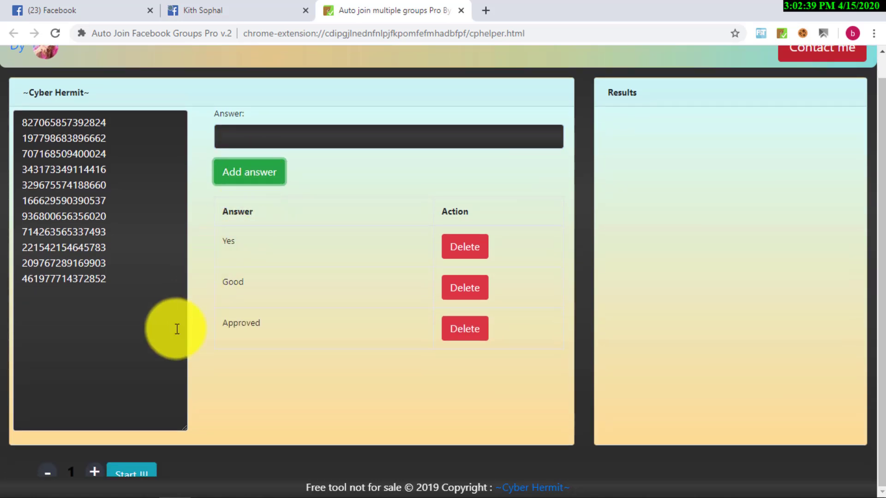
click(94, 470)
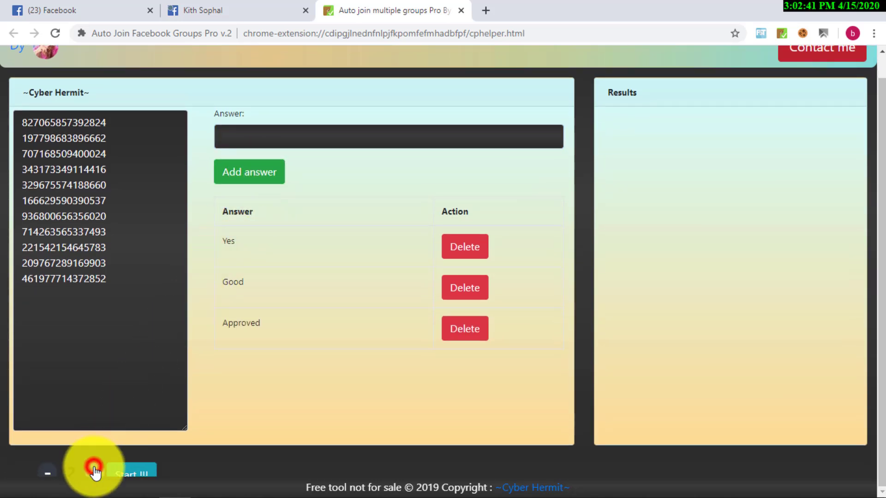
click(94, 470)
click(94, 470)
click(94, 470)
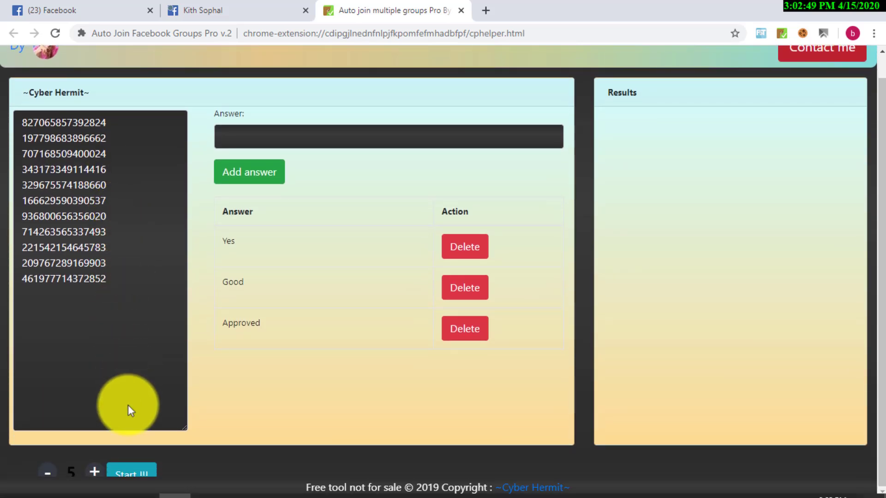
click(142, 464)
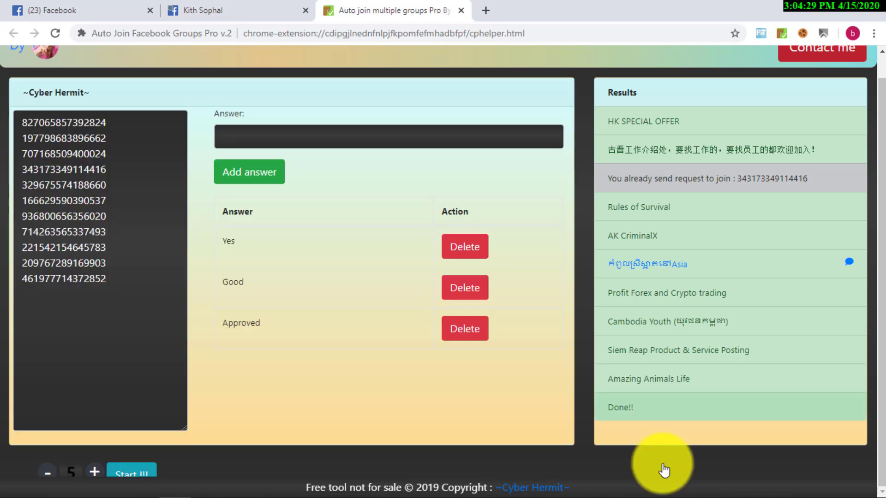
- Open the result group marked with a comment bubble to inspect its join request, and return through the auto-join results to the Facebook home page
click(662, 266)
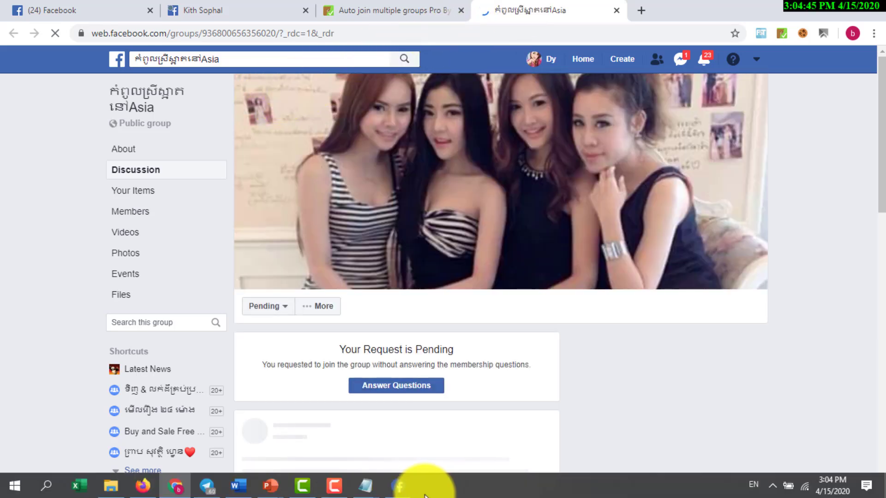
click(400, 489)
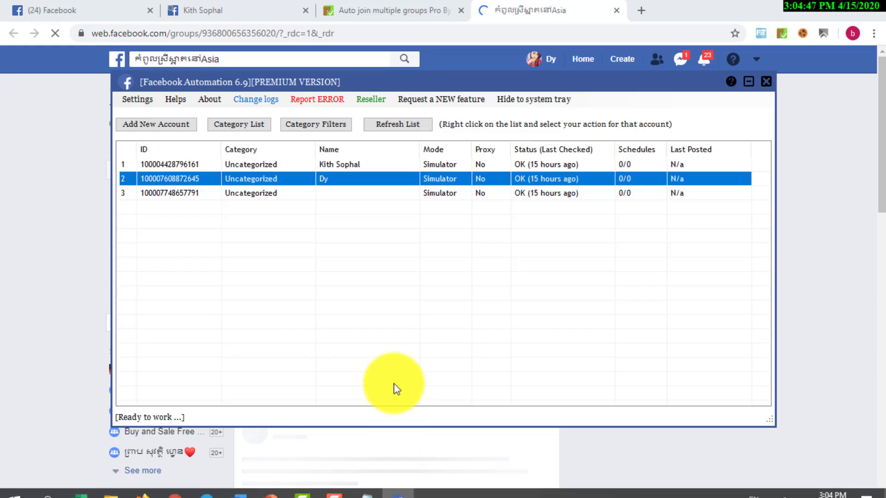
click(367, 4)
click(368, 6)
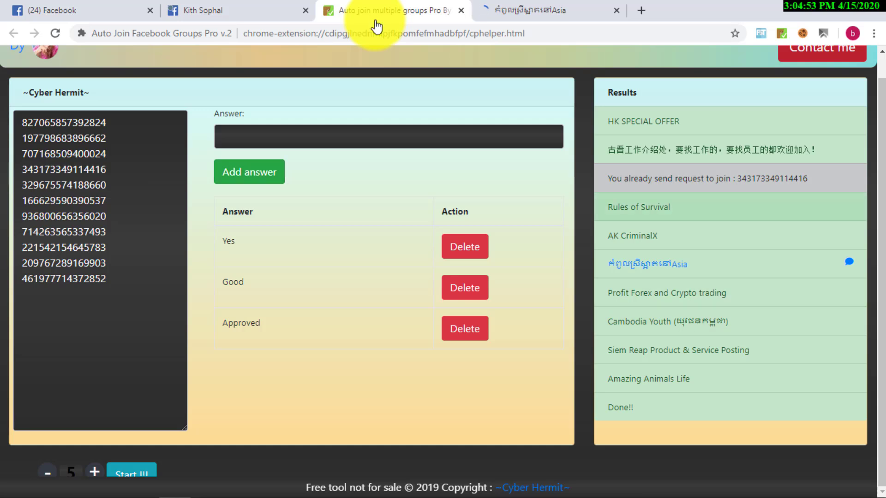
click(62, 6)
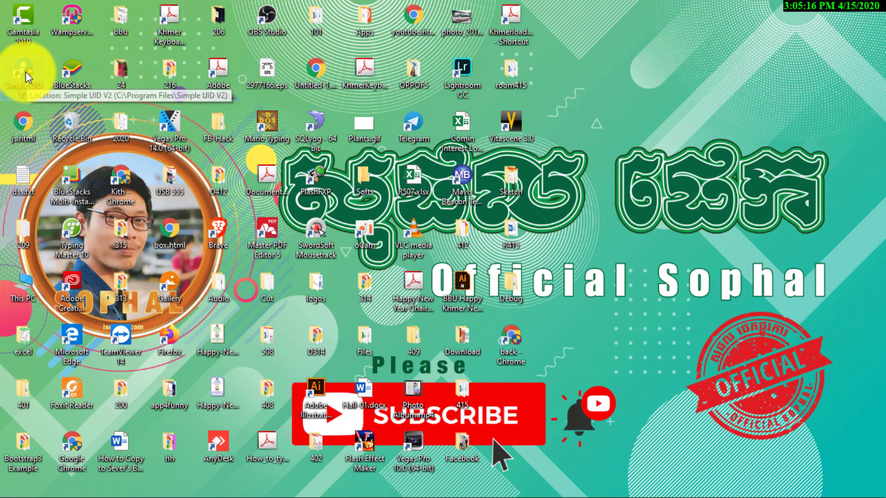
- Launch Simple UID V2, open the single-UID scan prompt for friends, and close it without entering a link or ID
double_click(25, 71)
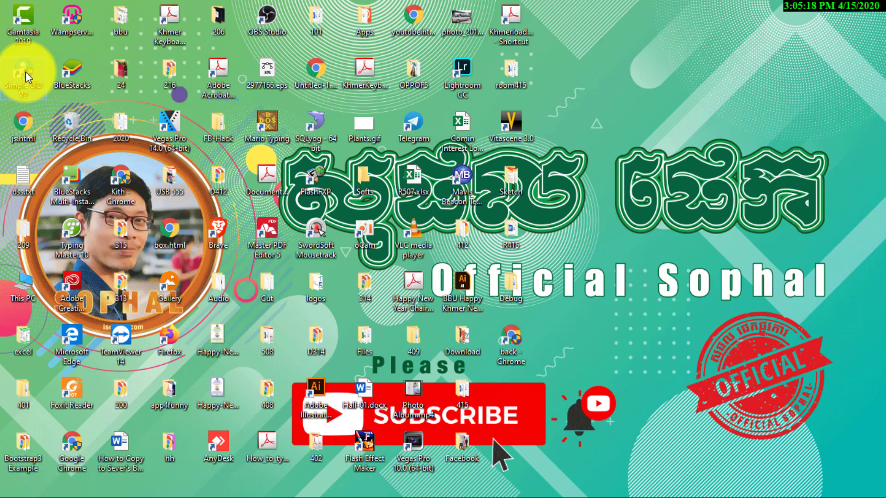
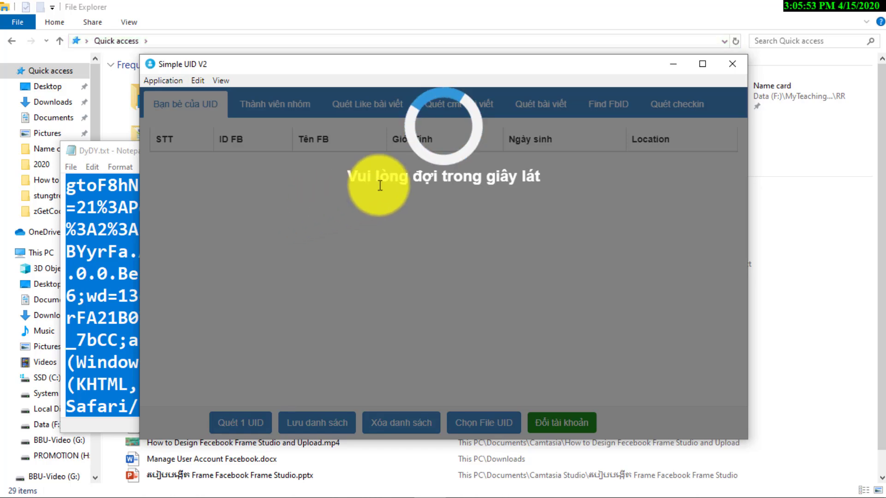
click(529, 255)
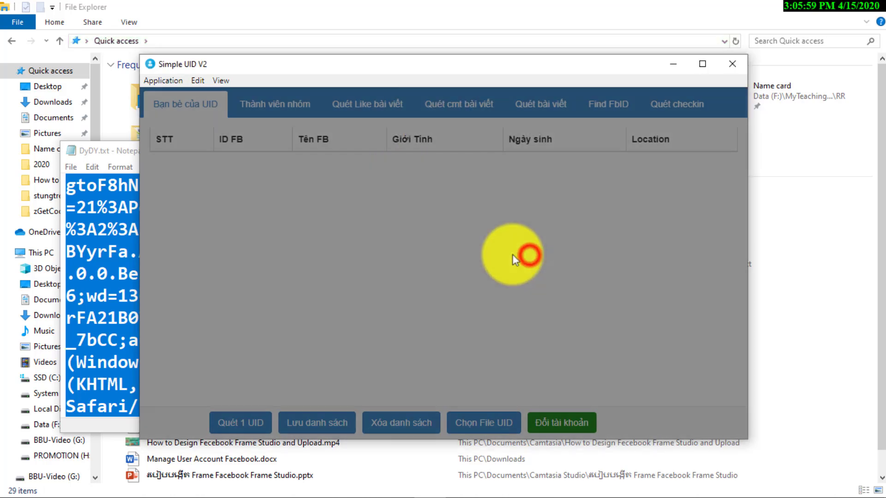
click(312, 394)
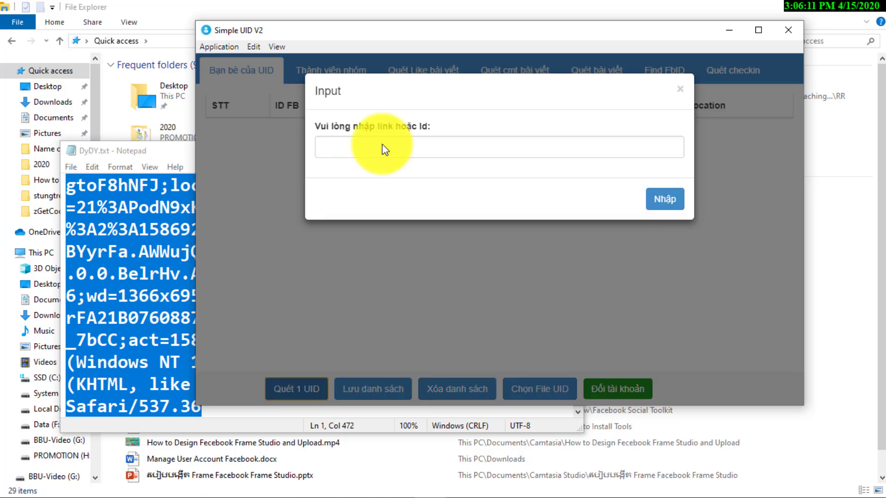
click(681, 95)
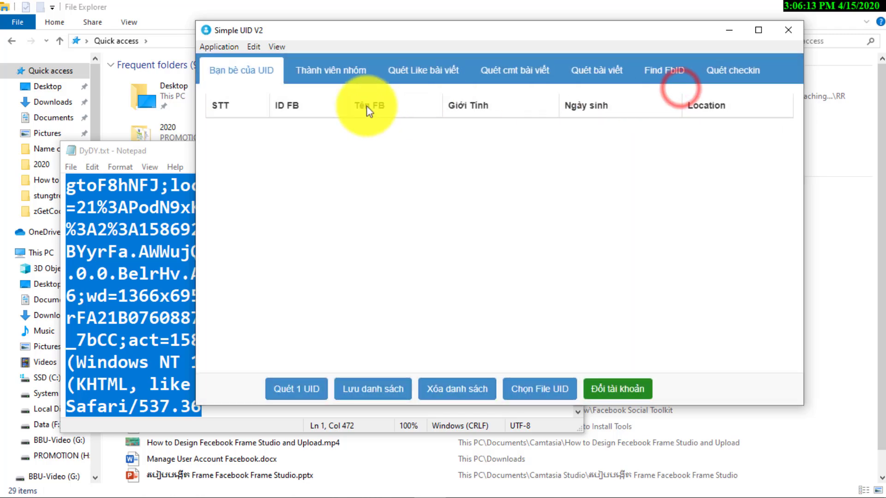
- Look at the group-member scan, return to the friends scan, and inspect its link-or-ID prompt before dismissing it
click(290, 111)
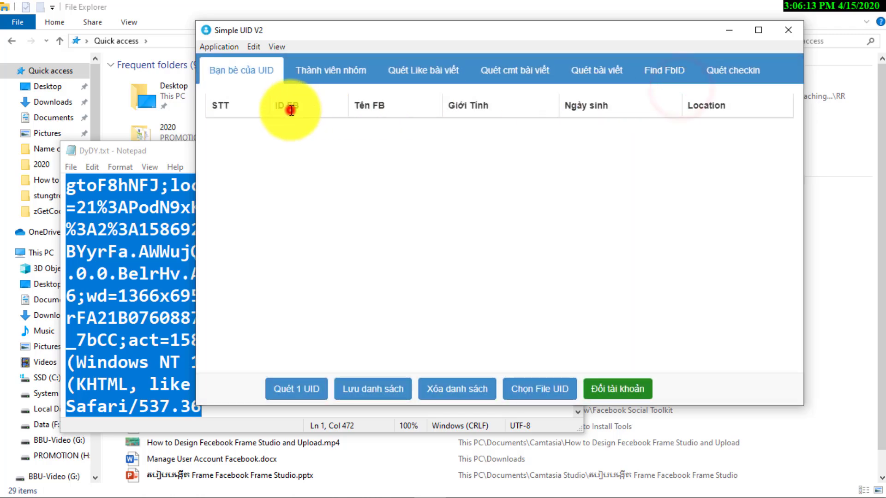
click(336, 78)
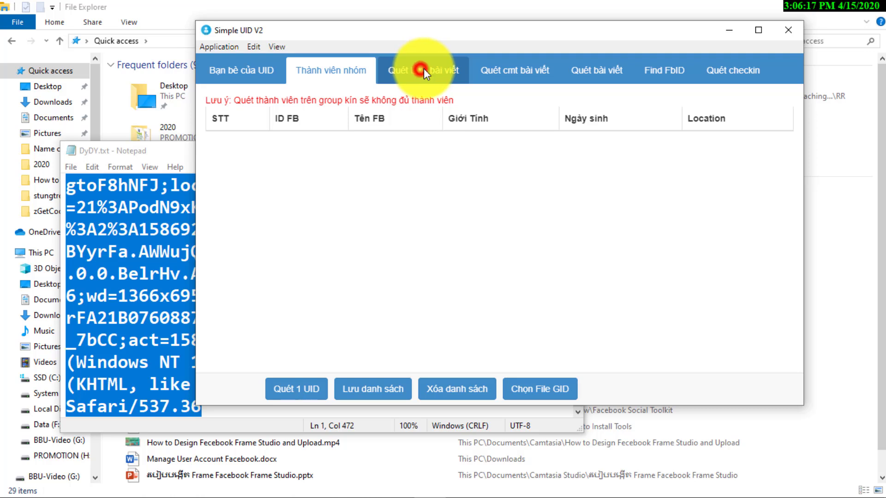
click(256, 72)
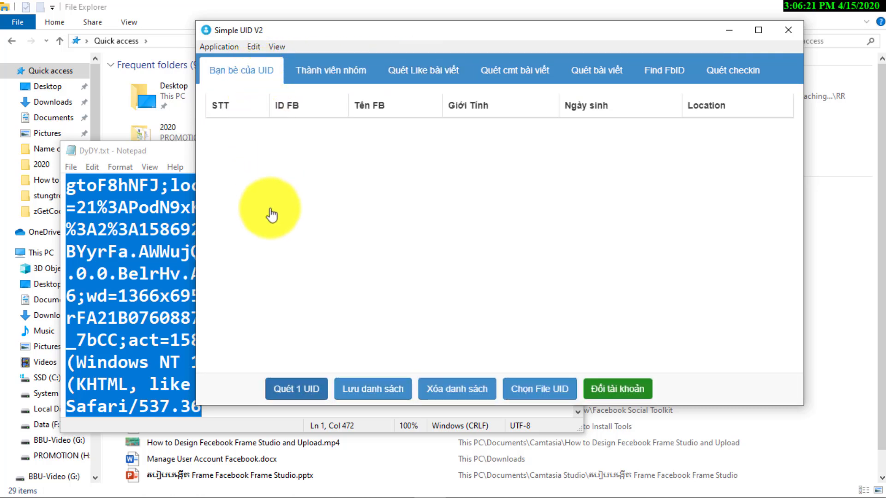
click(289, 387)
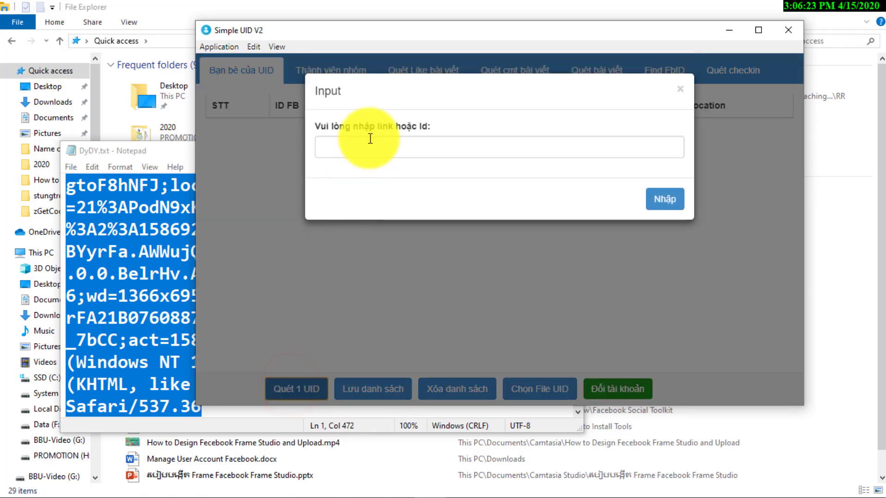
click(365, 141)
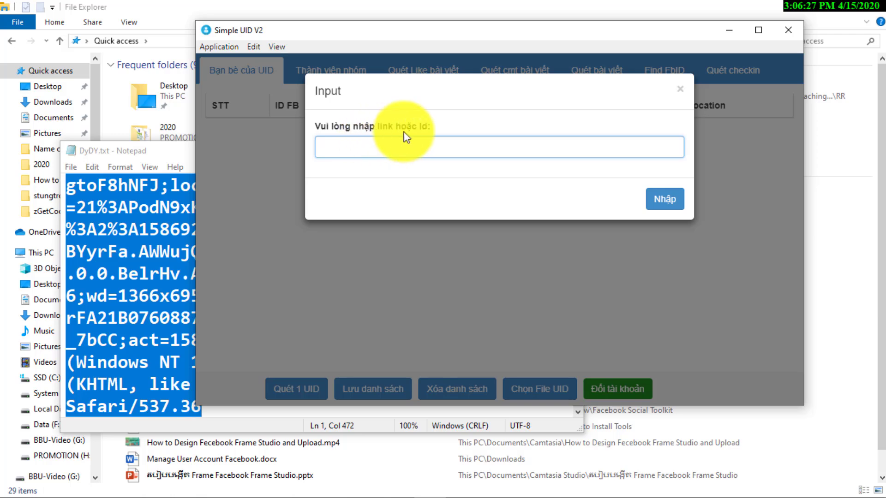
click(681, 88)
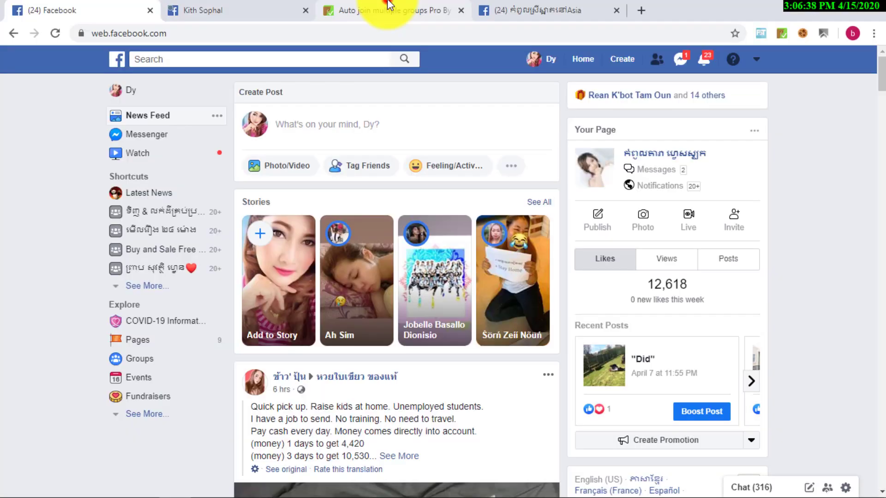
- Revisit the auto-join results in Chrome, and run Extract Phone Numbers for friends' public numbers in the second Facebook account's page
click(387, 3)
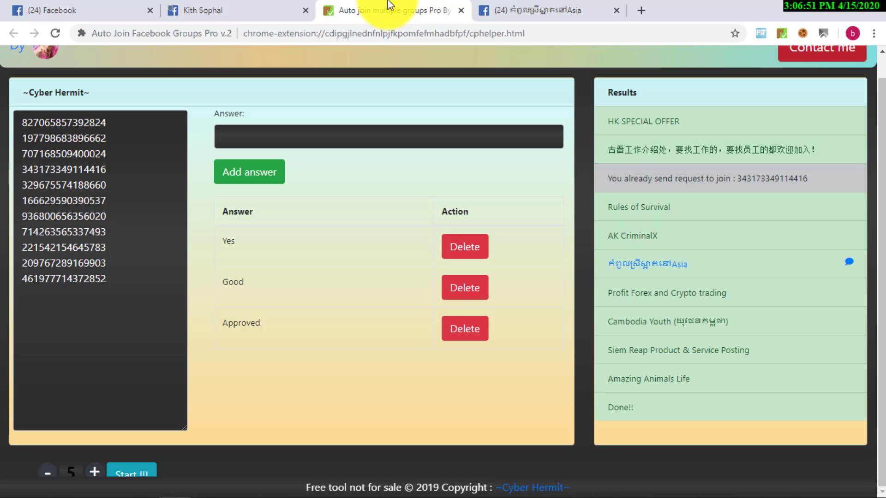
click(232, 13)
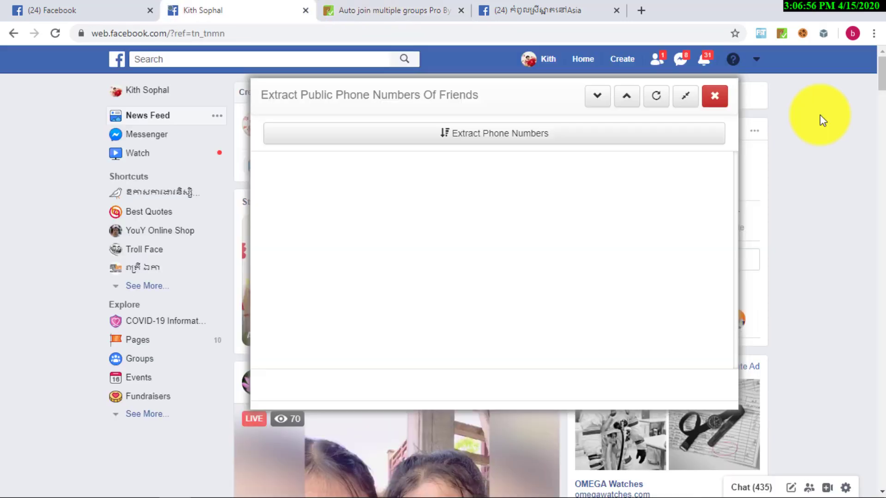
click(501, 136)
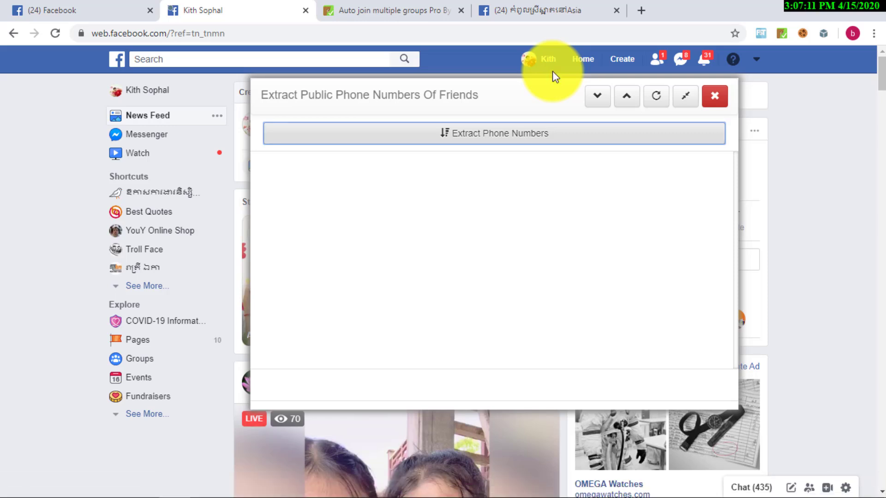
- Switch to the running PowerPoint slide show and advance from the tools list to the closing slide
click(272, 484)
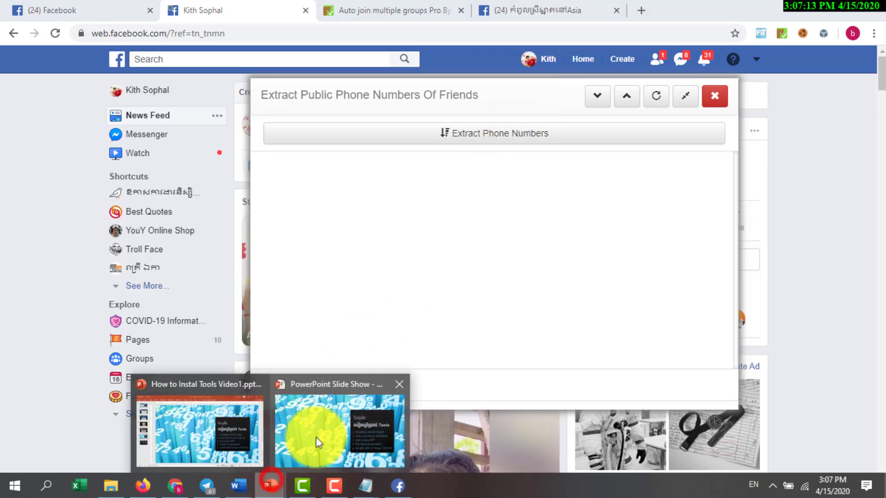
click(342, 411)
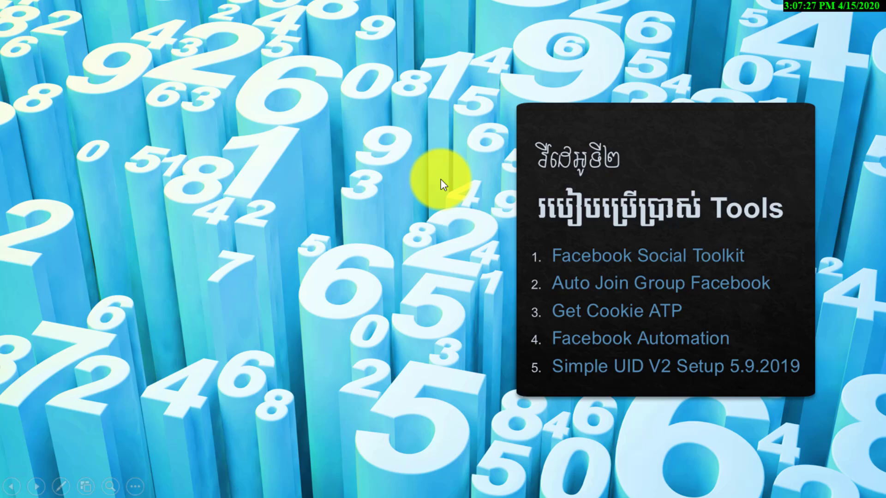
click(441, 180)
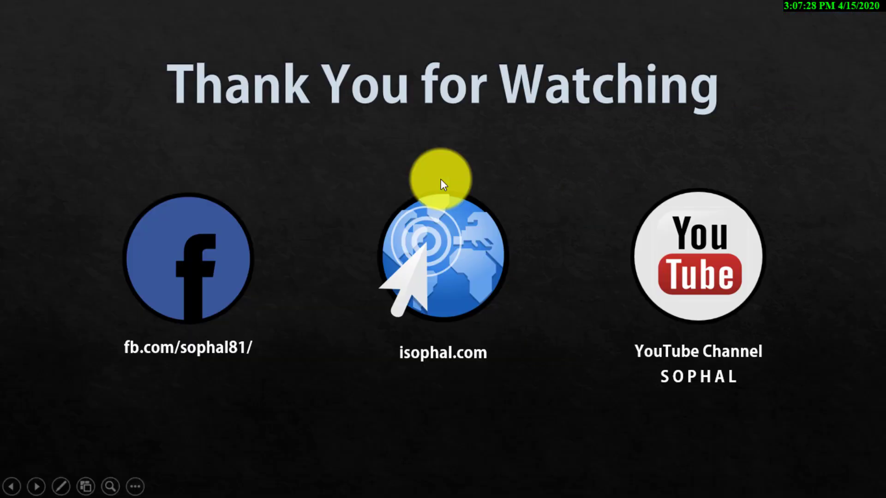